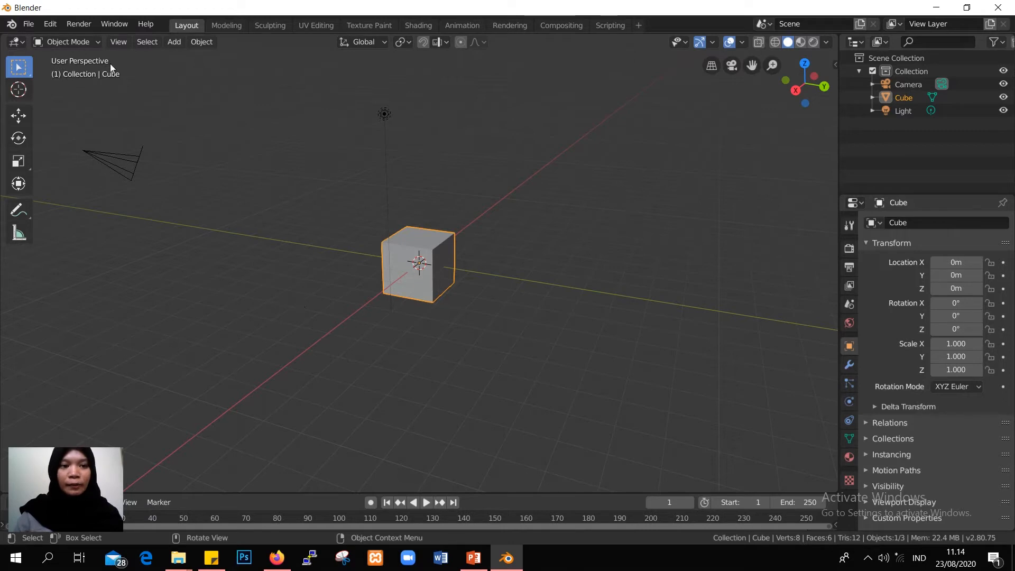
# Switch the default cube into Edit Mode, toggling back and forth between Object Mode and Edit Mode
pyautogui.click(83, 43)
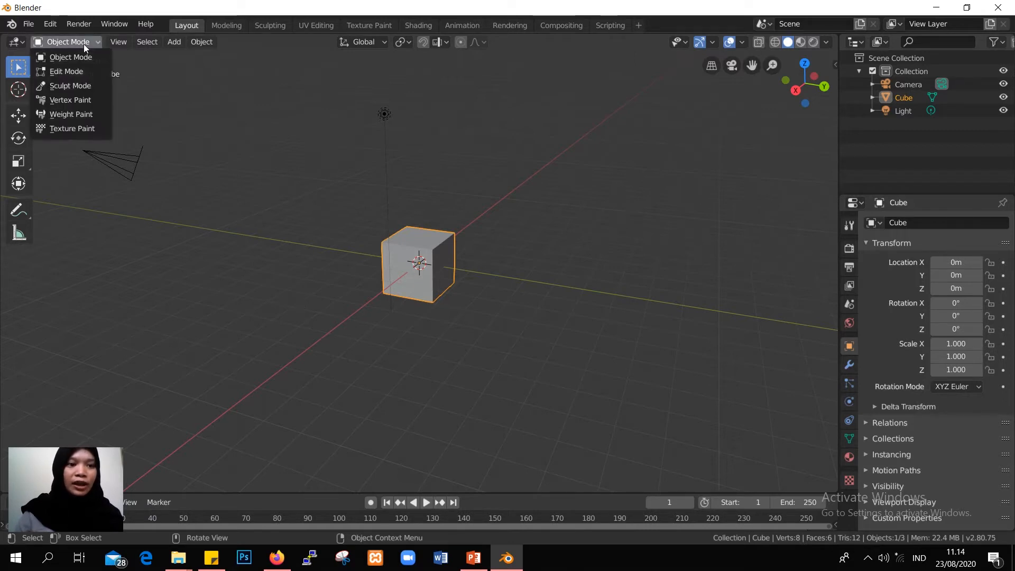
pyautogui.click(100, 74)
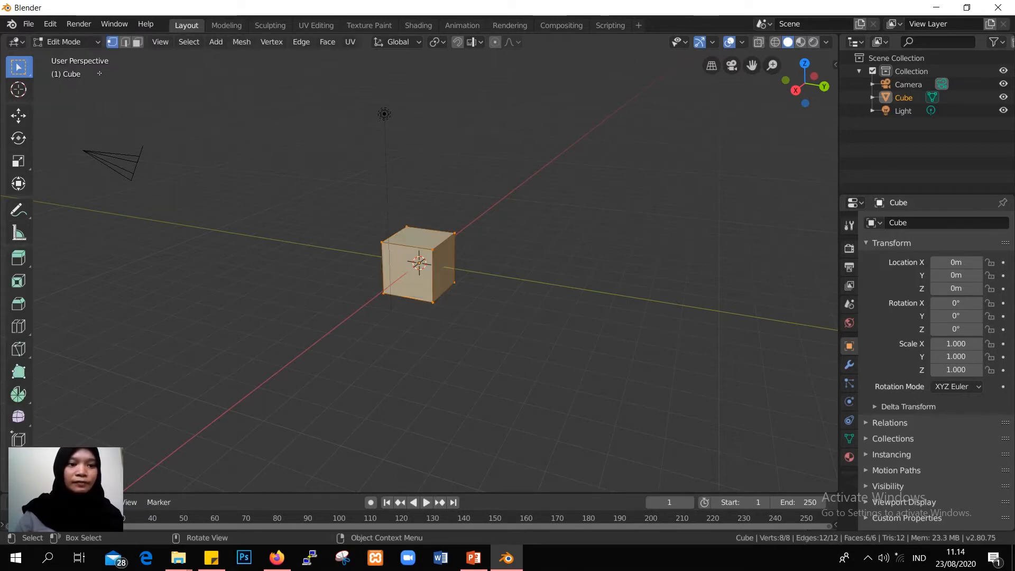
pyautogui.scroll(3, 180, 212)
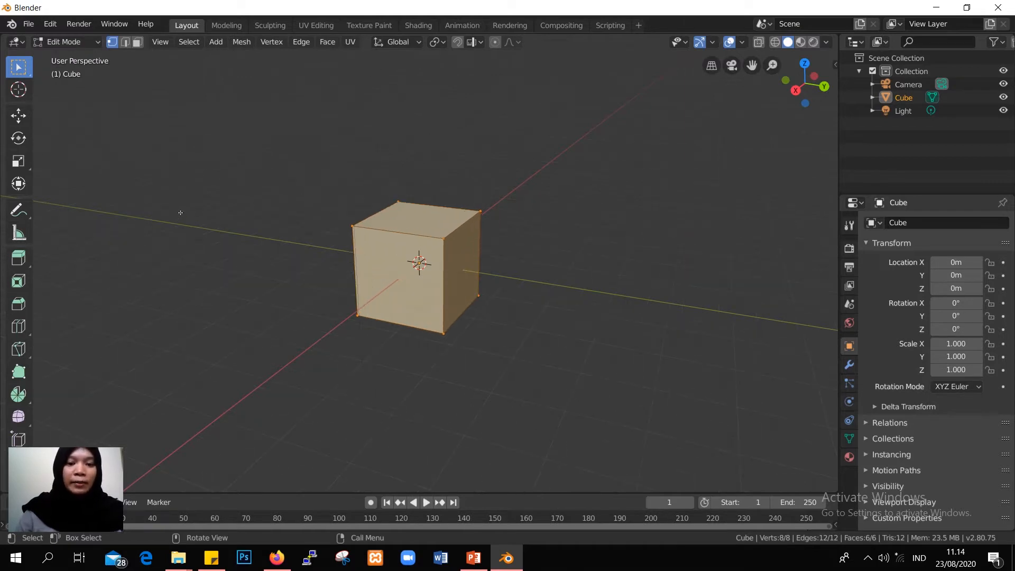
pyautogui.press('Tab')
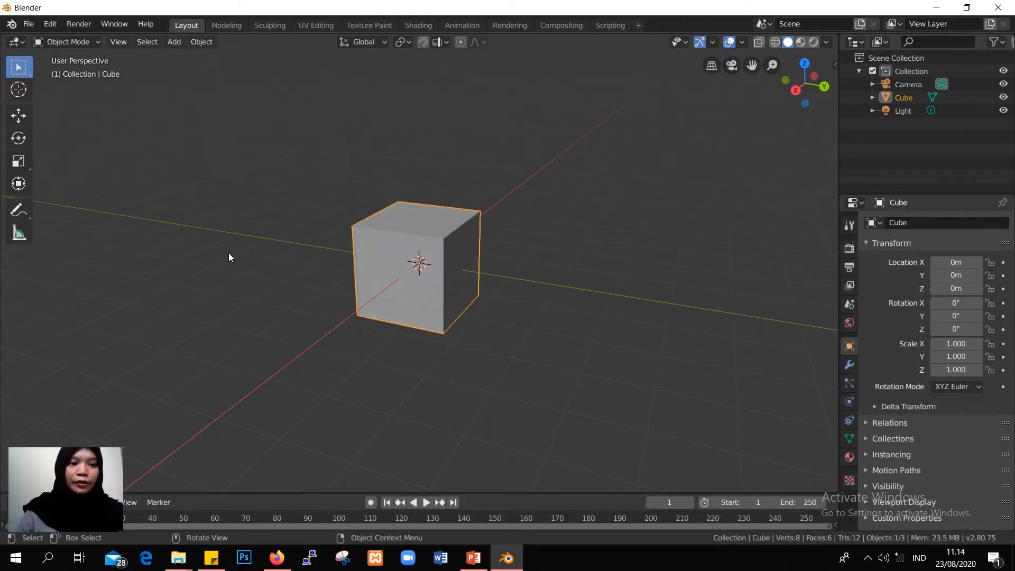
pyautogui.press('Tab')
pyautogui.press('Tab')
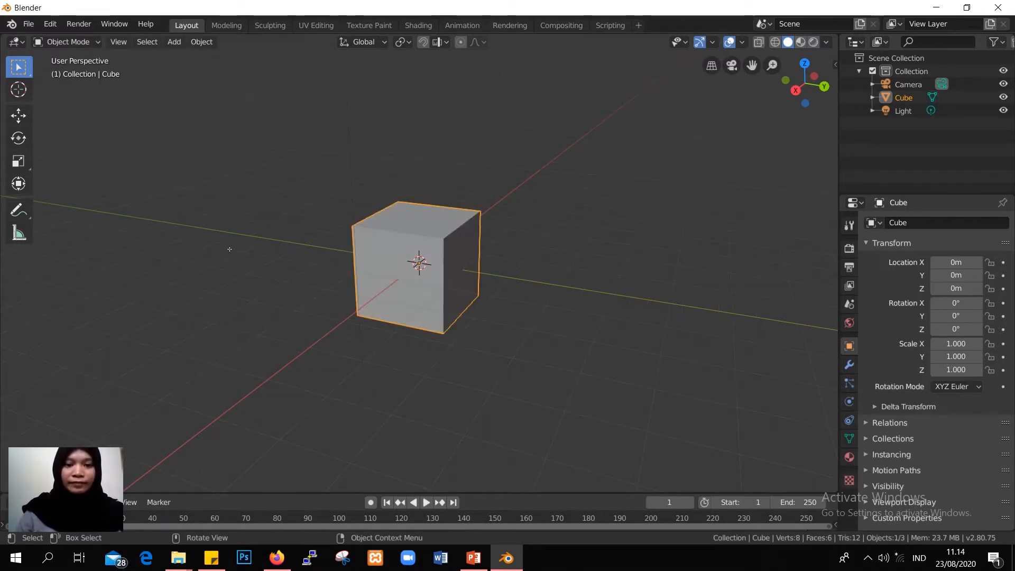
pyautogui.press('Tab')
pyautogui.scroll(1, 211, 190)
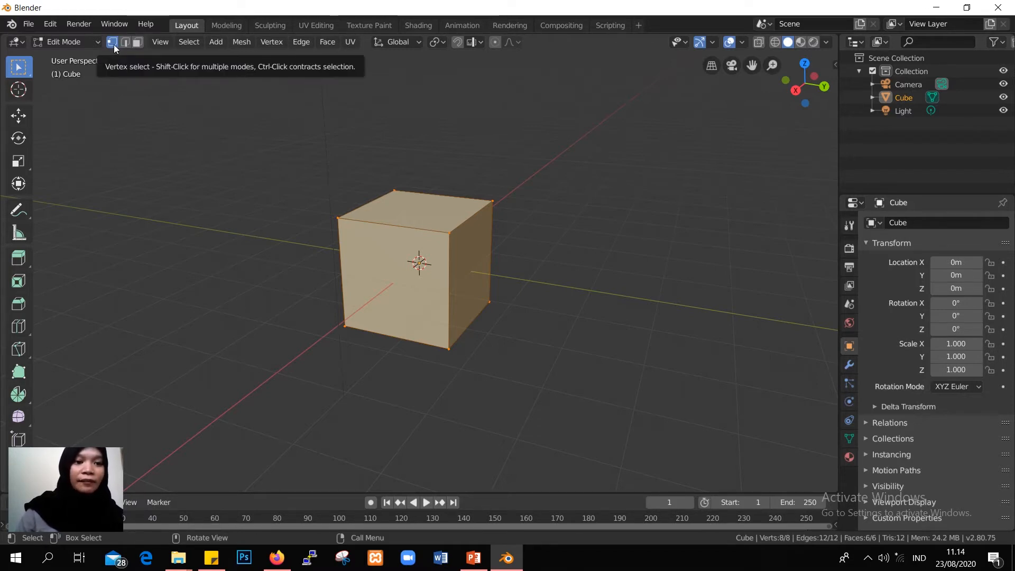
# Select several corner vertices of the cube one at a time from different sides, and clear the selection
pyautogui.scroll(3, 557, 260)
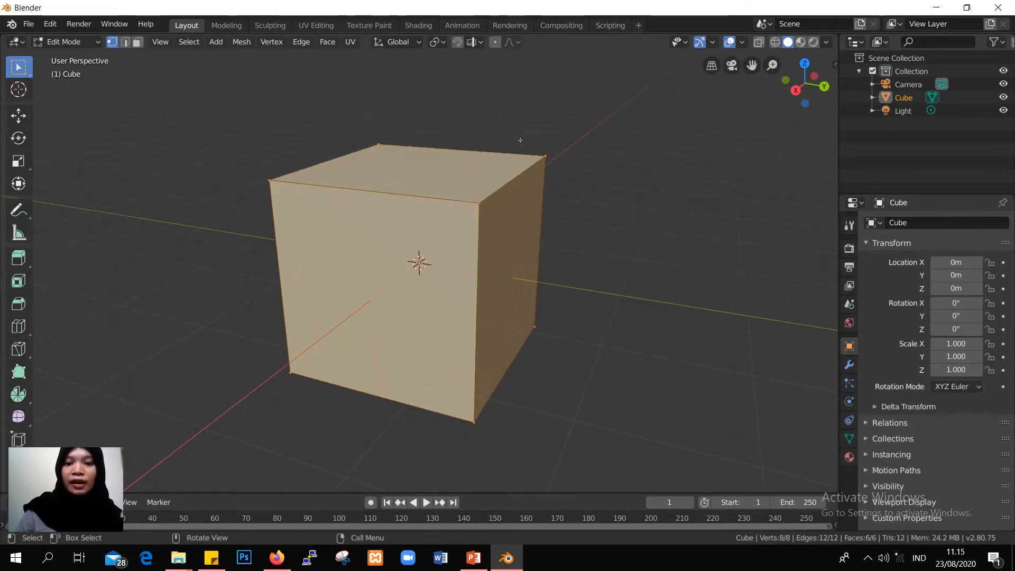
pyautogui.scroll(-1, 587, 216)
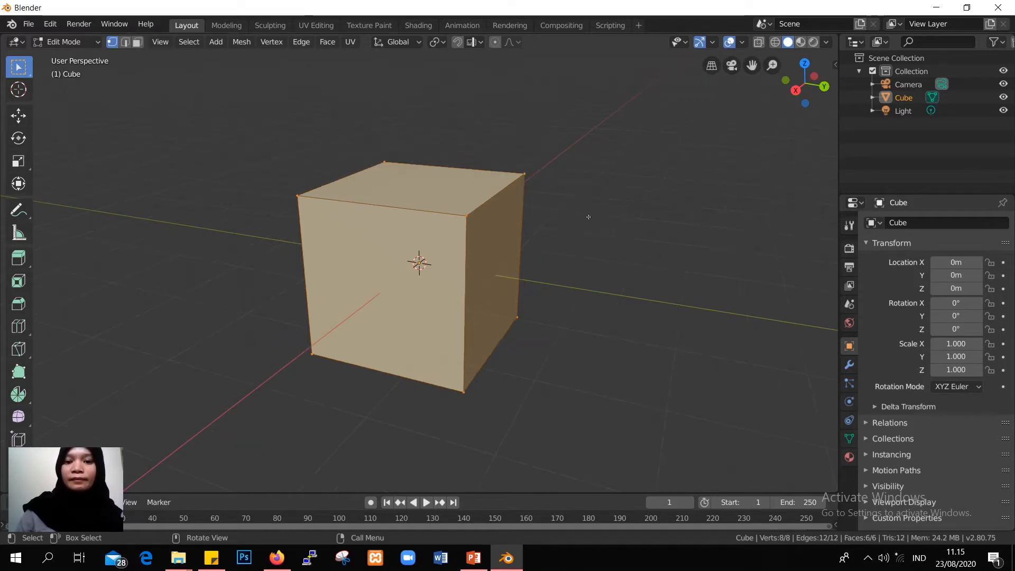
pyautogui.scroll(3, 587, 216)
pyautogui.scroll(-1, 588, 214)
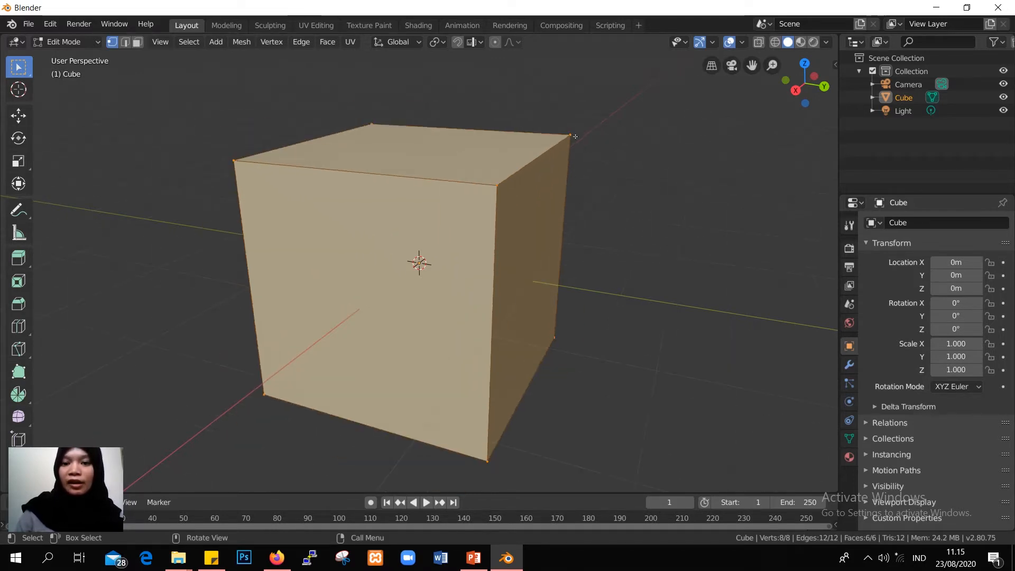
pyautogui.click(570, 136)
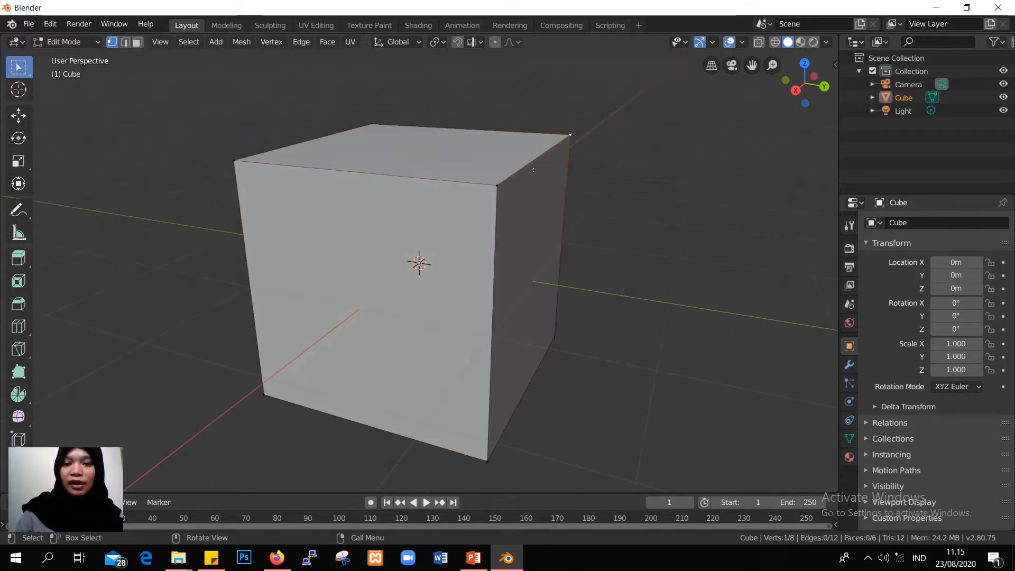
pyautogui.click(498, 185)
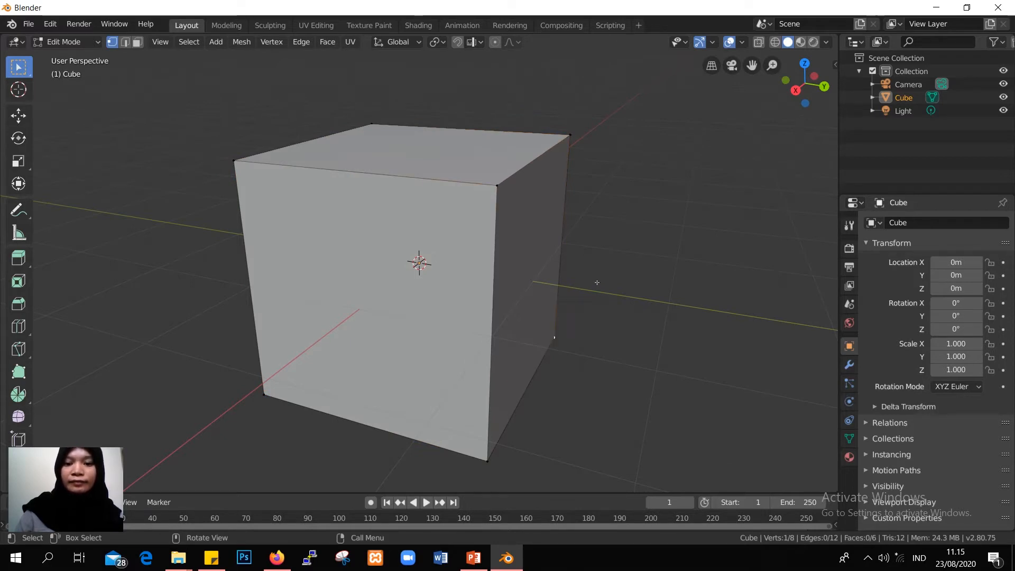
pyautogui.moveTo(597, 282); pyautogui.dragTo(508, 222, button='middle')
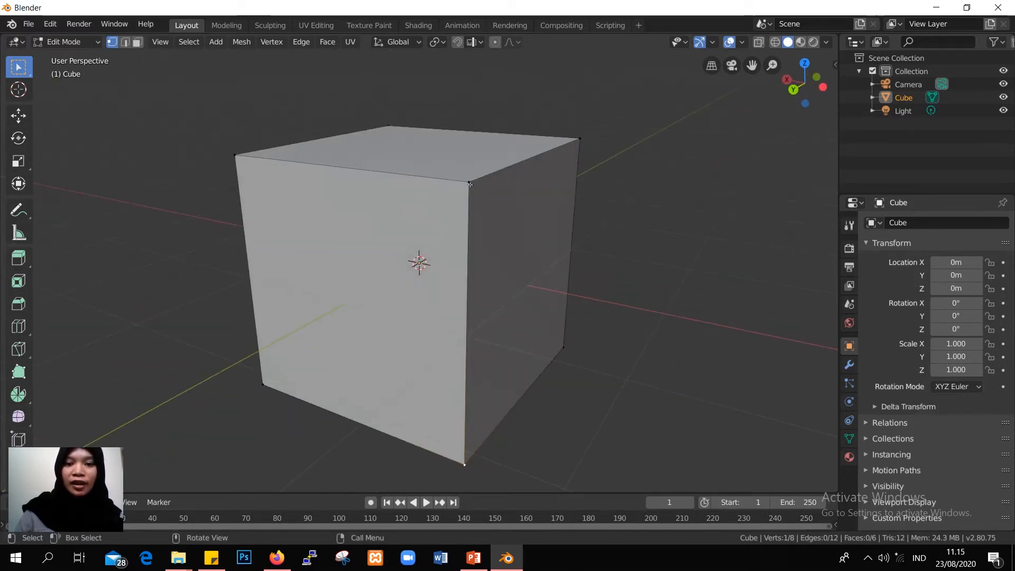
pyautogui.moveTo(596, 177); pyautogui.dragTo(579, 145, button='middle')
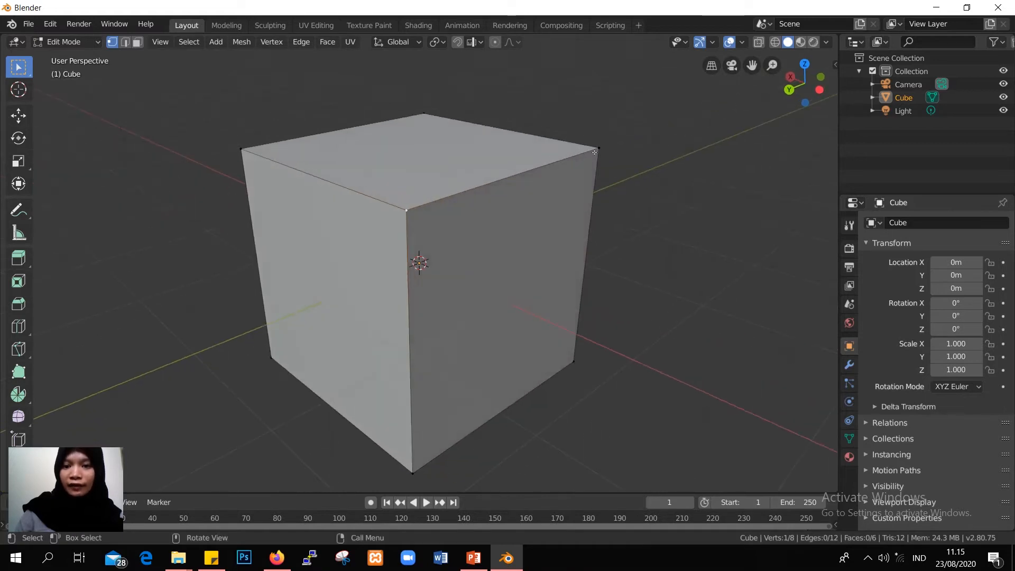
pyautogui.click(595, 151)
pyautogui.click(670, 204)
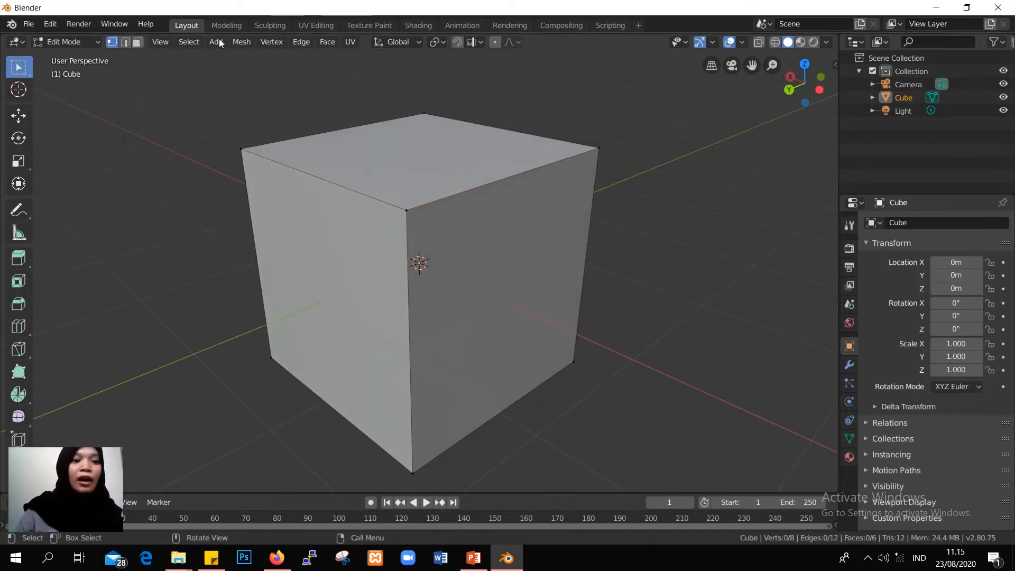
# Switch to edge selection and select individual top and vertical edges of the cube one after another
pyautogui.click(123, 43)
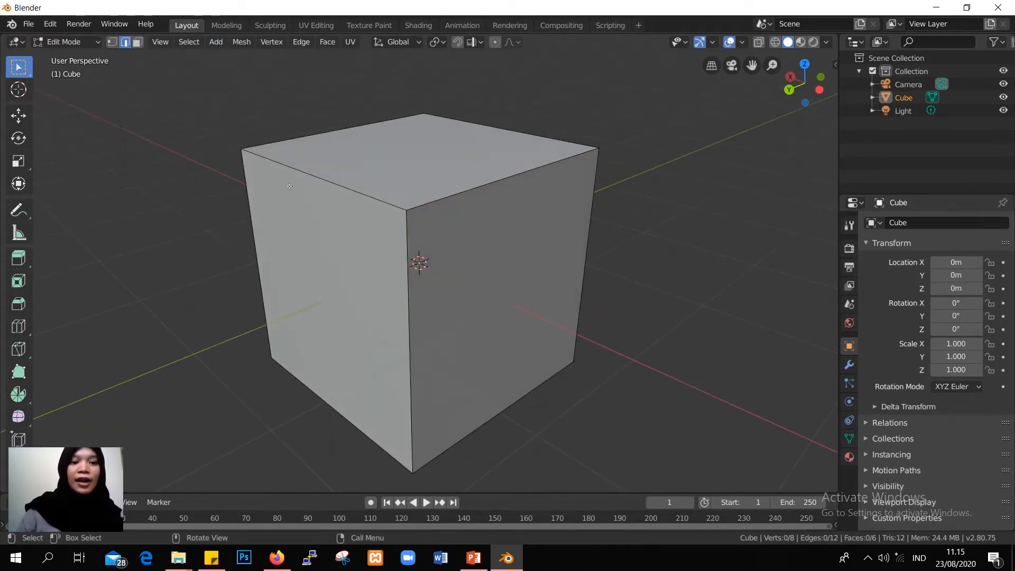
pyautogui.click(317, 178)
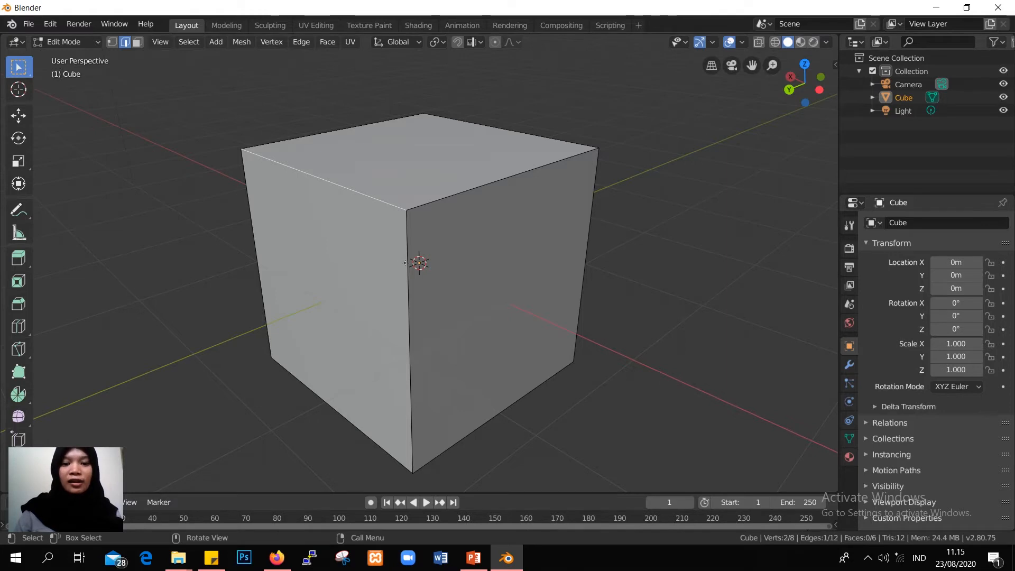
pyautogui.click(407, 264)
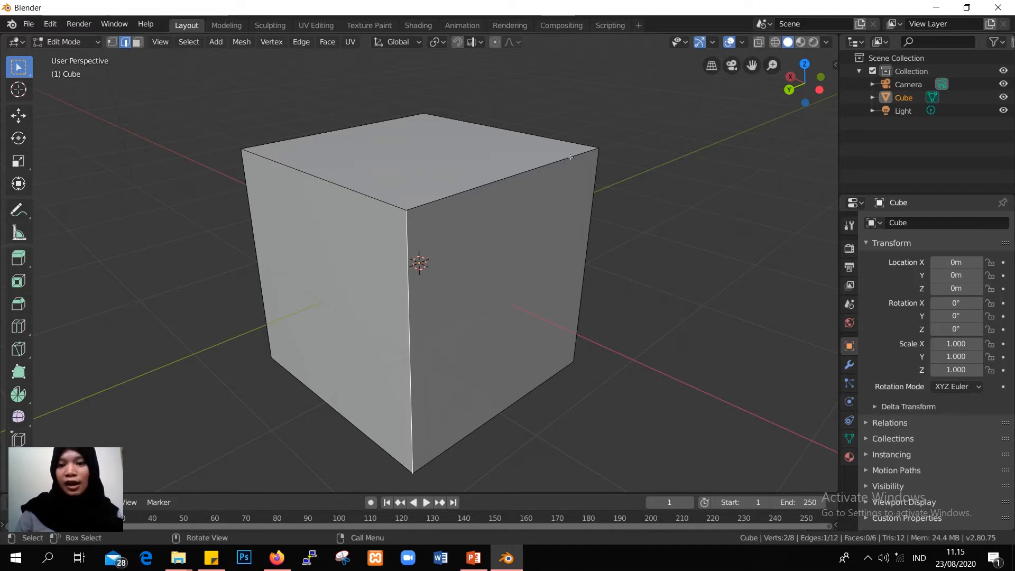
pyautogui.click(515, 176)
pyautogui.moveTo(617, 229); pyautogui.dragTo(445, 245, button='middle')
pyautogui.click(431, 243)
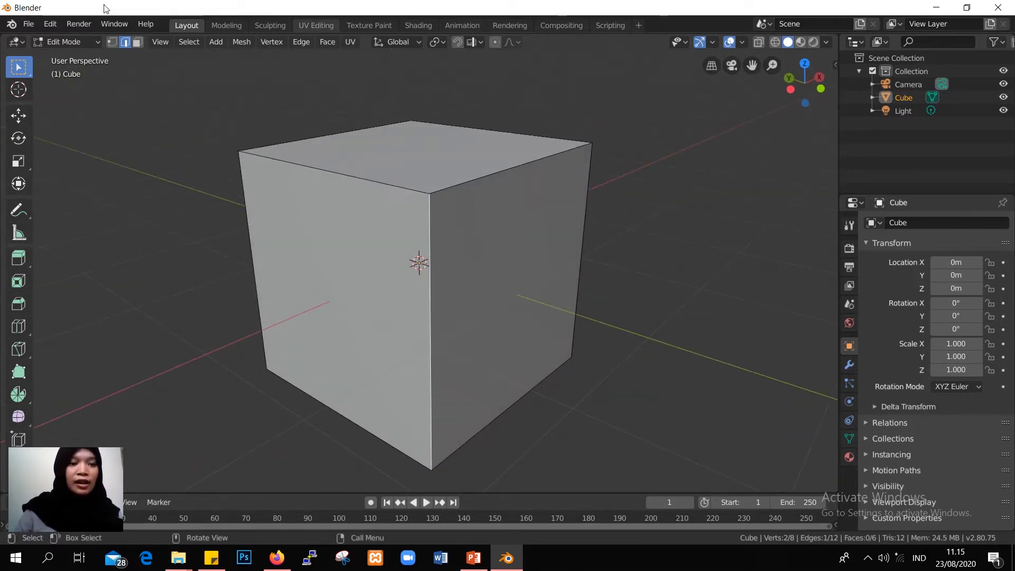
# Switch to face selection and select the cube's top face and several side faces one at a time
pyautogui.click(140, 45)
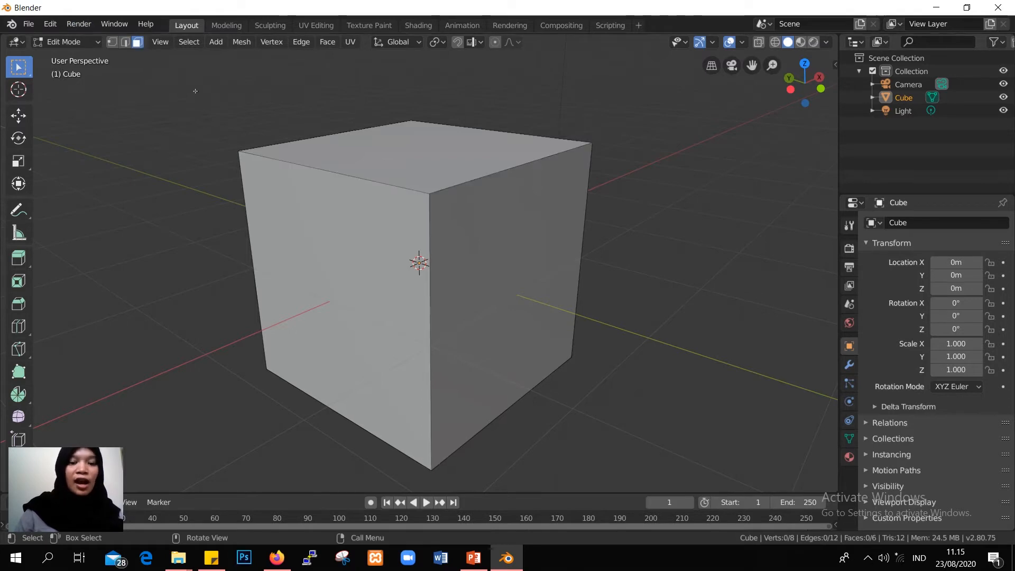
pyautogui.click(350, 282)
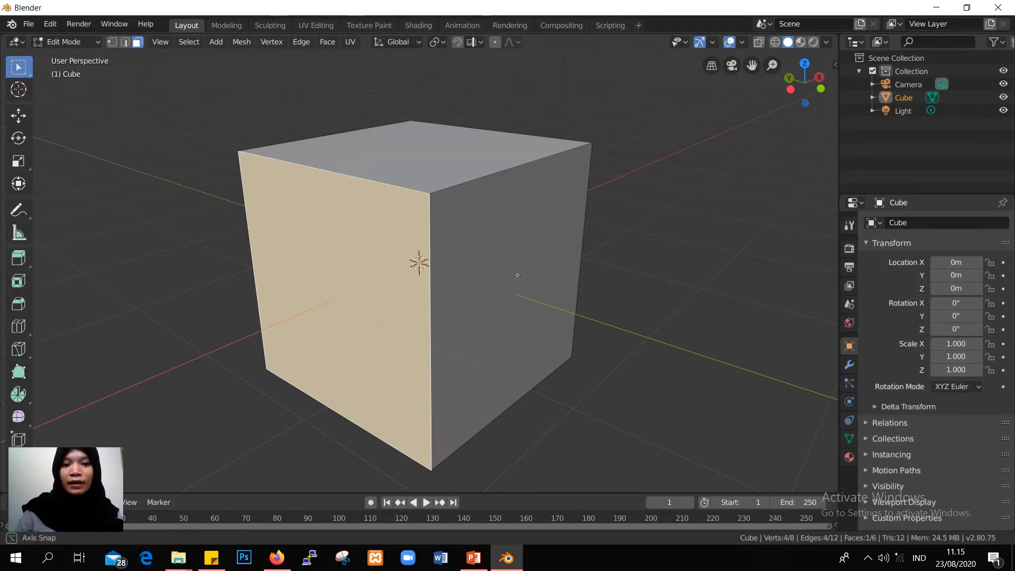
pyautogui.moveTo(350, 281); pyautogui.dragTo(471, 270, button='middle')
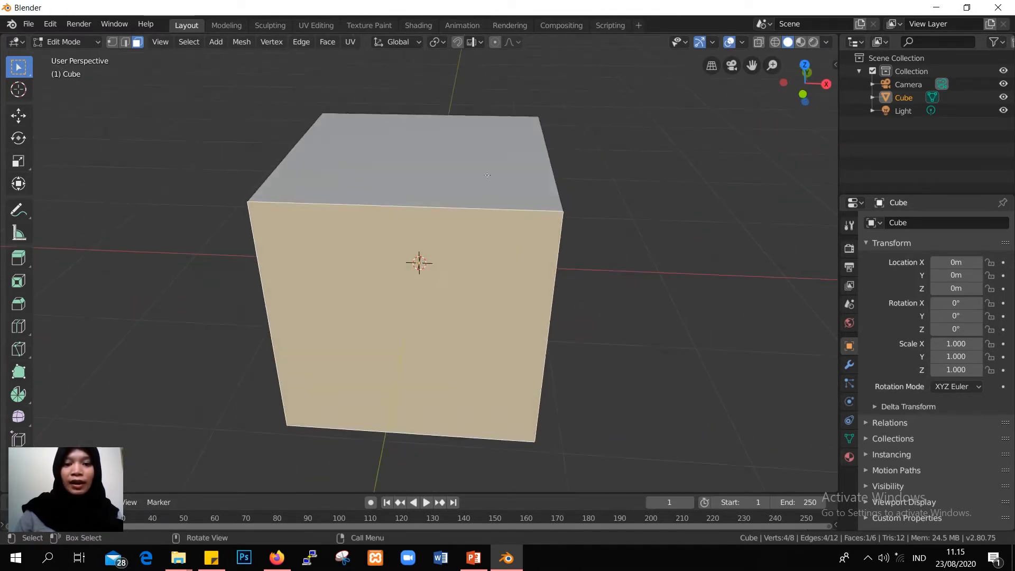
pyautogui.click(506, 183)
pyautogui.moveTo(506, 183); pyautogui.dragTo(491, 286, button='middle')
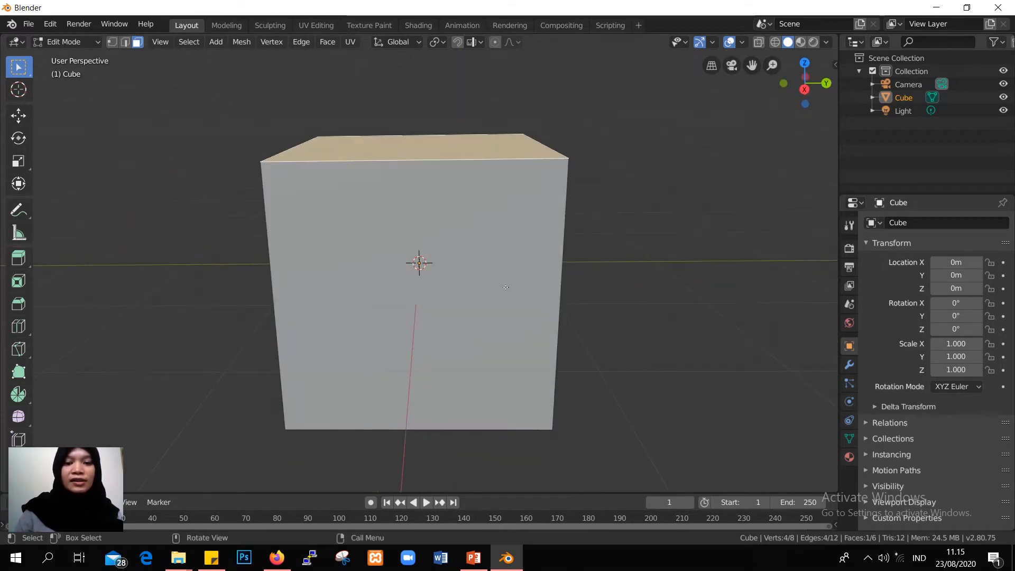
pyautogui.click(496, 265)
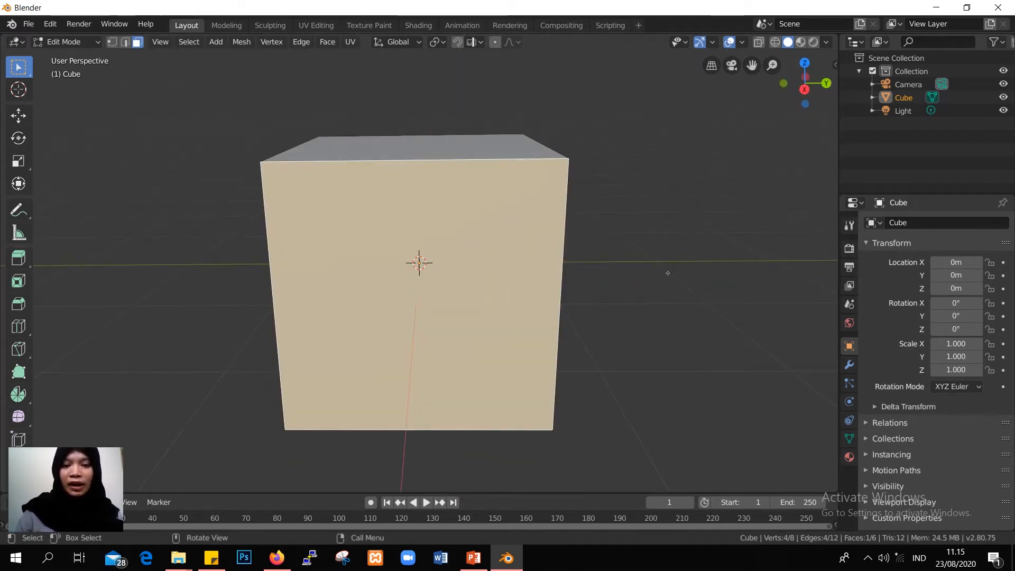
pyautogui.moveTo(664, 272); pyautogui.dragTo(529, 317, button='middle')
pyautogui.click(410, 275)
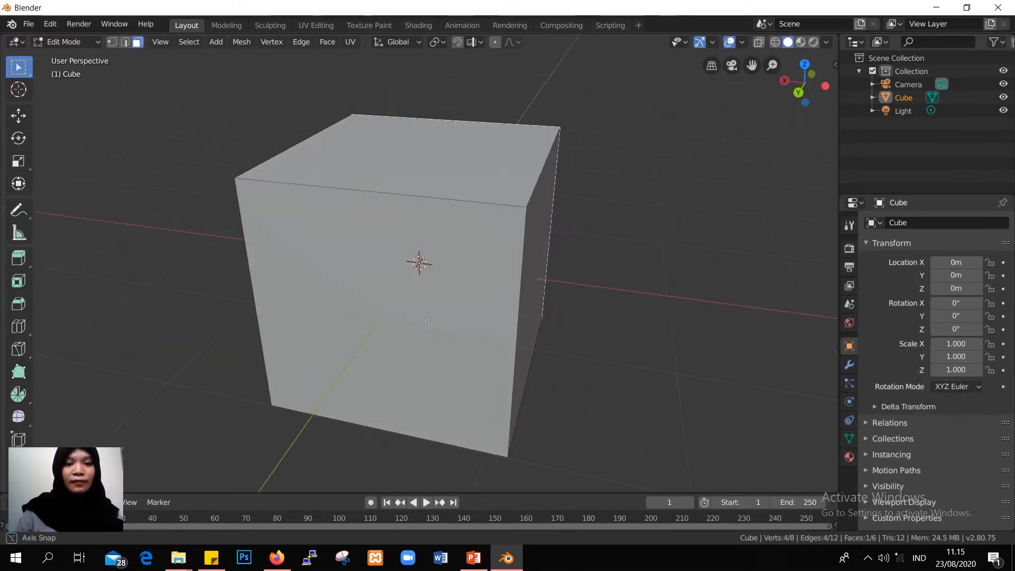
pyautogui.scroll(-5, 539, 315)
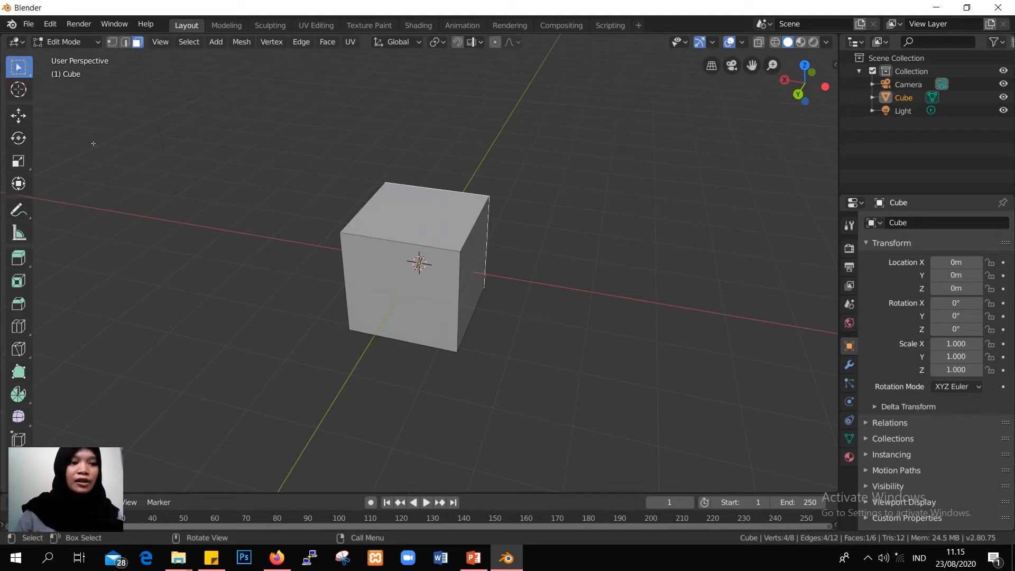
# Activate the Move tool with vertex selection, try it on corners of the cube's near face, and deselect everything
pyautogui.click(19, 117)
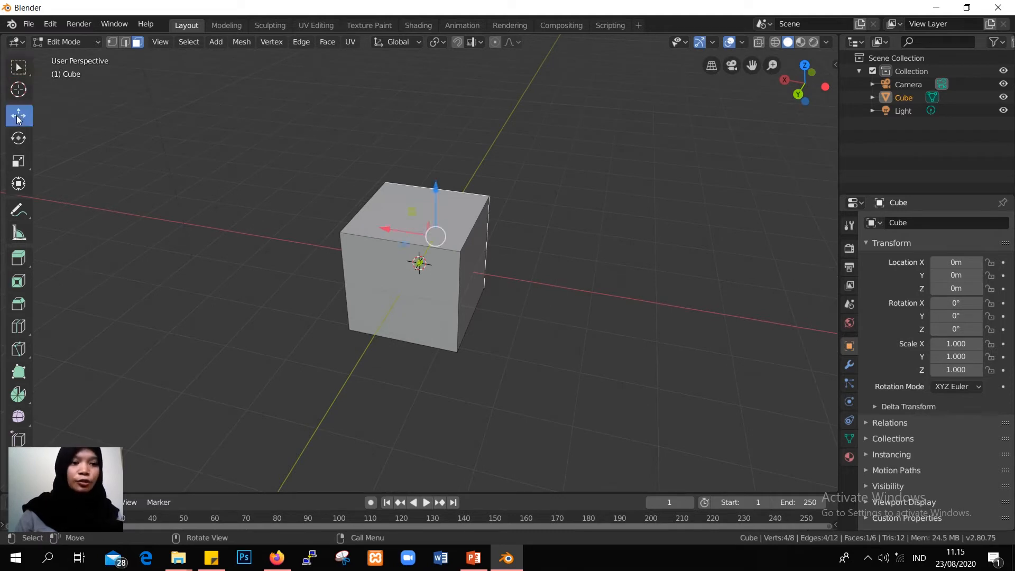
pyautogui.click(112, 41)
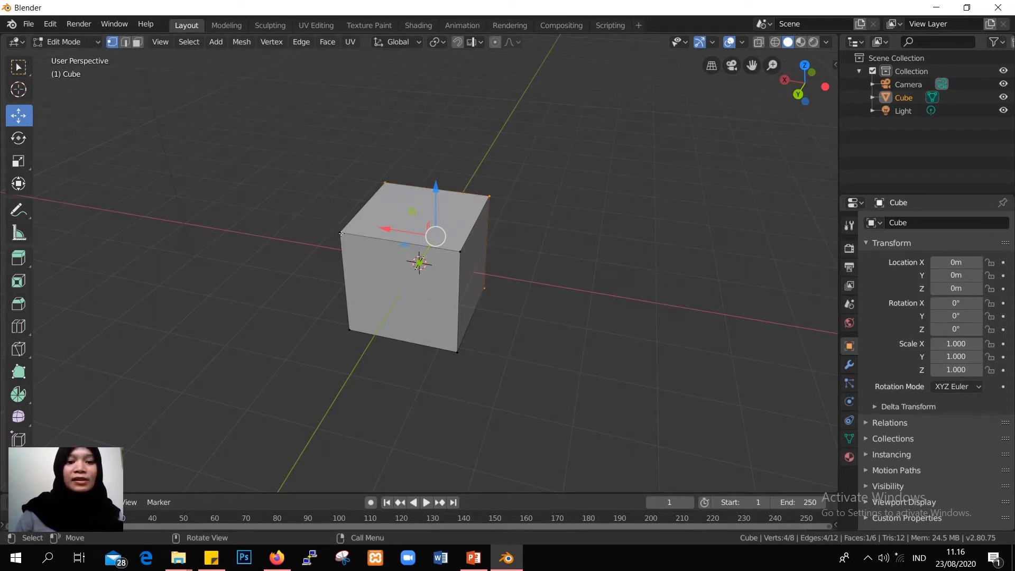
pyautogui.click(340, 232)
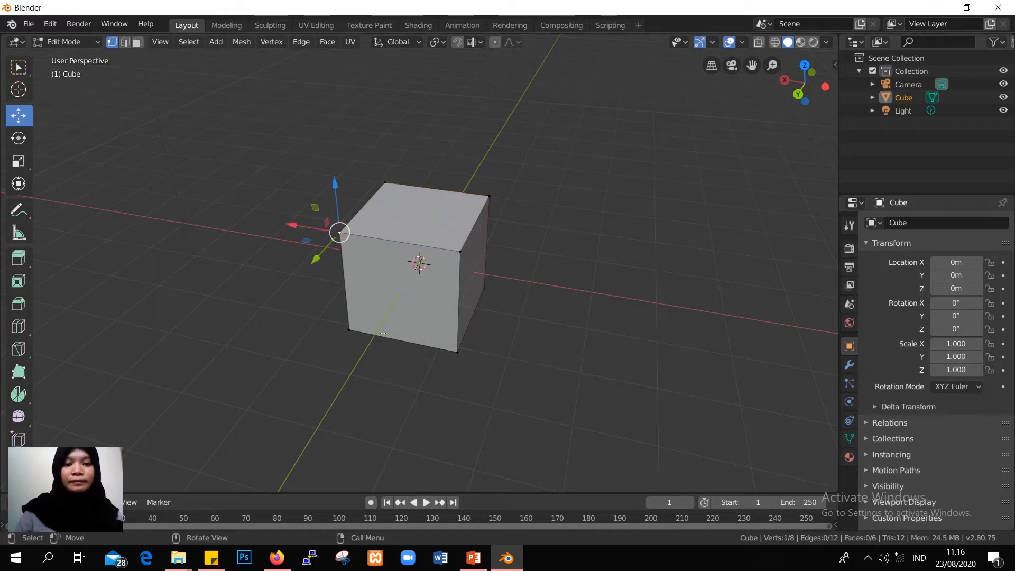
pyautogui.click(351, 327)
pyautogui.click(456, 351)
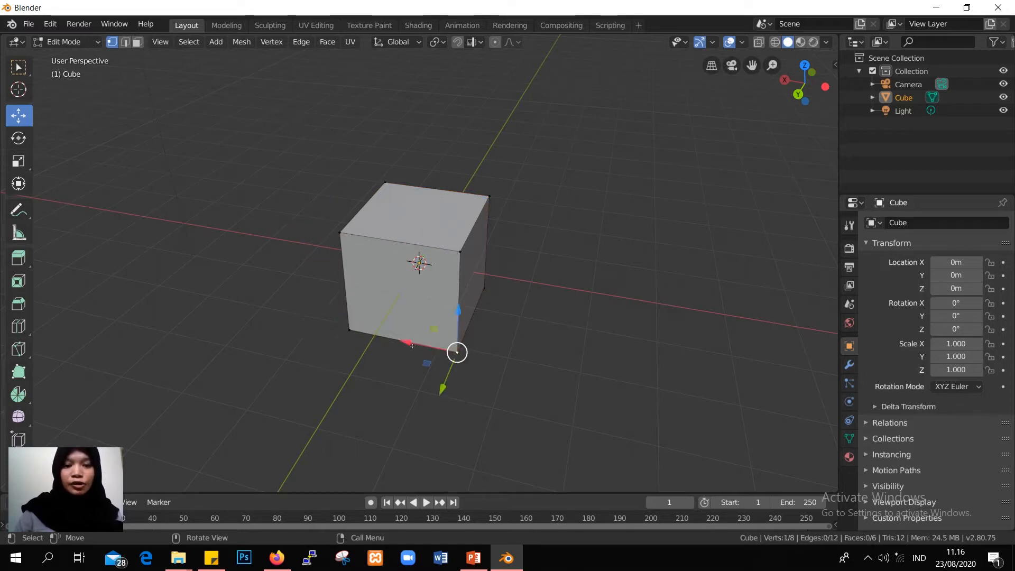
pyautogui.click(348, 329)
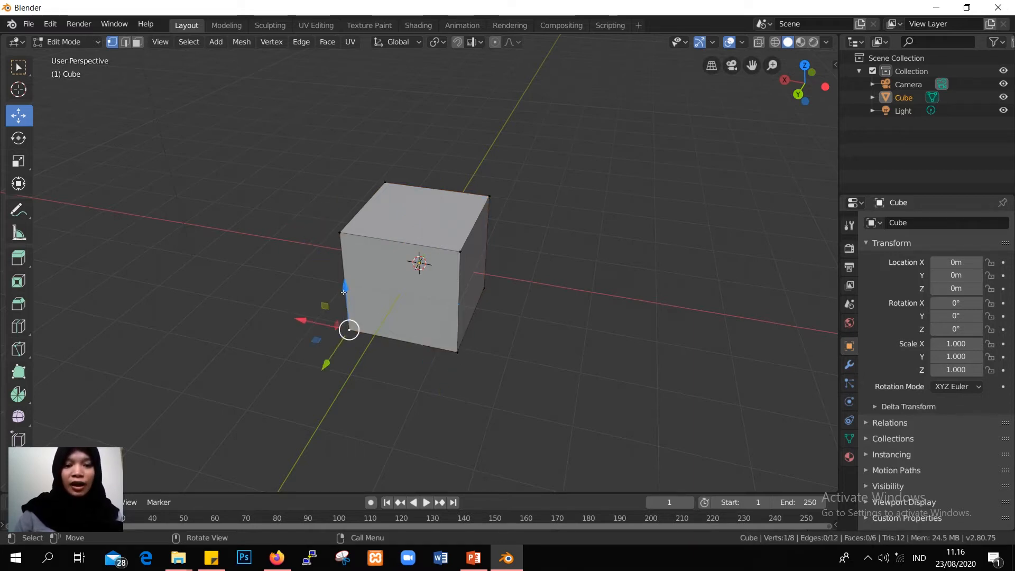
pyautogui.click(339, 234)
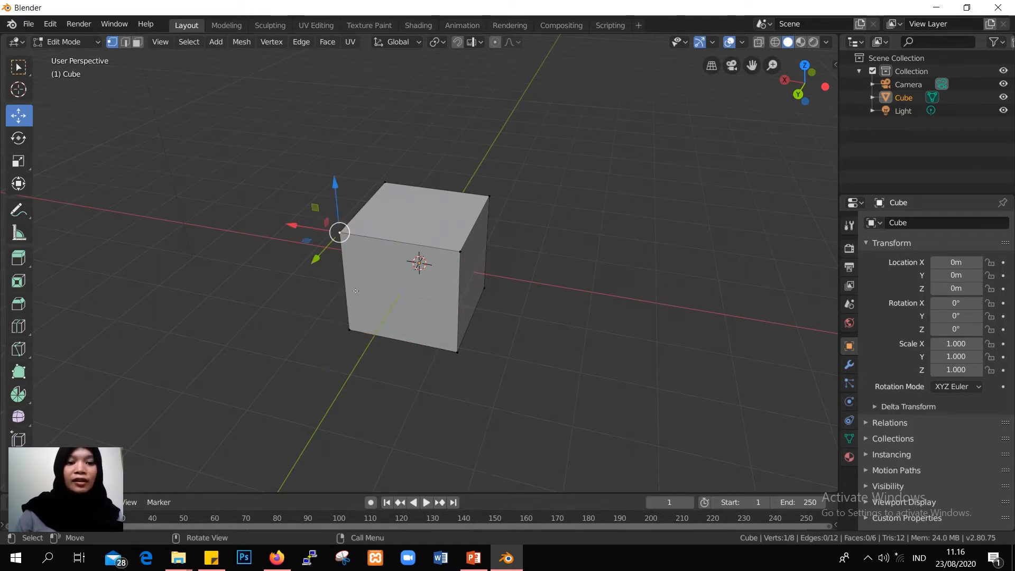
pyautogui.hotkey('alt', 'a')
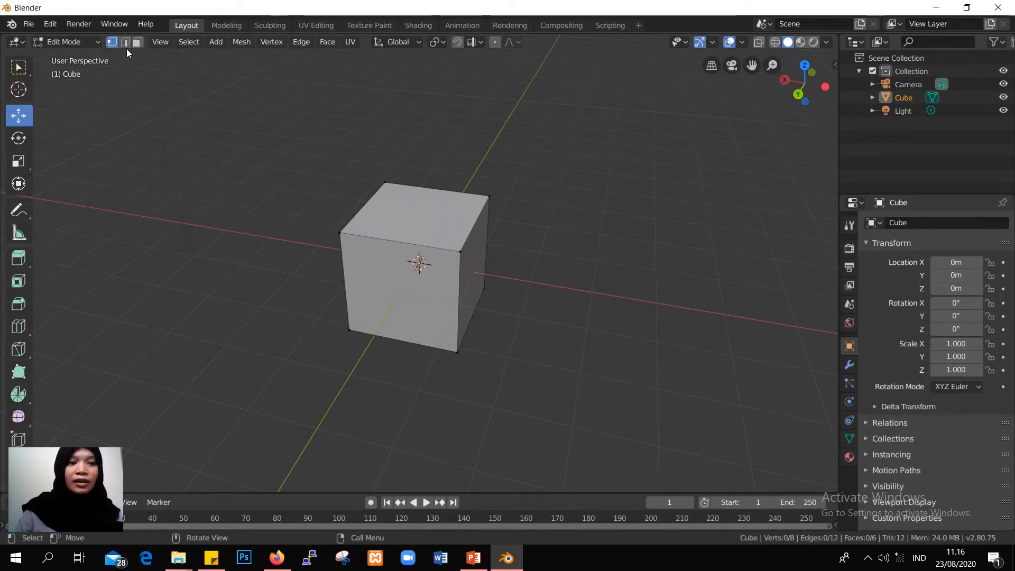
# Move the two bottom vertices of the cube's near face outward and downward so that the face slants
pyautogui.click(351, 330)
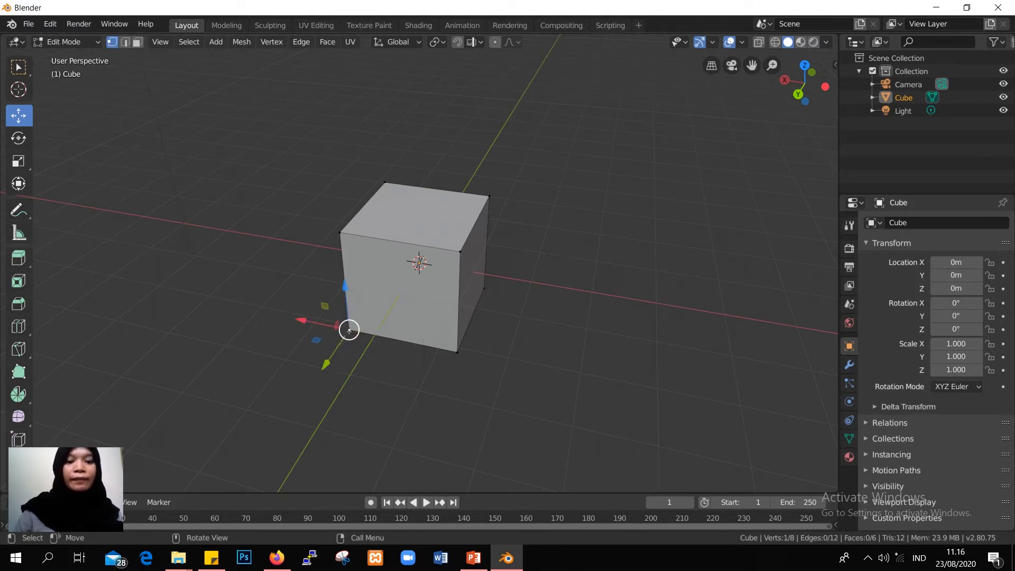
pyautogui.press('g')
pyautogui.click(306, 398)
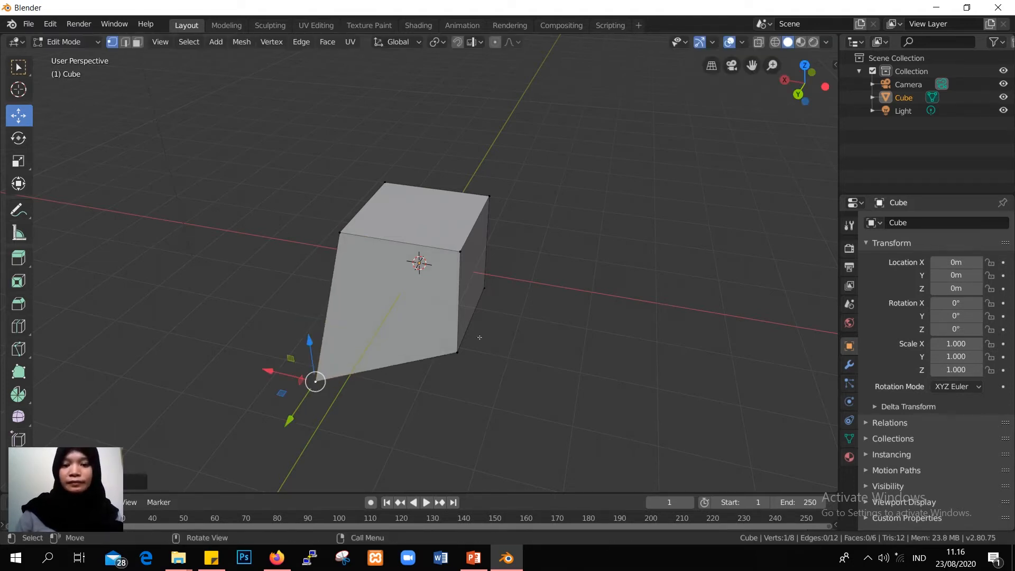
pyautogui.click(449, 351)
pyautogui.press('g')
pyautogui.click(464, 260)
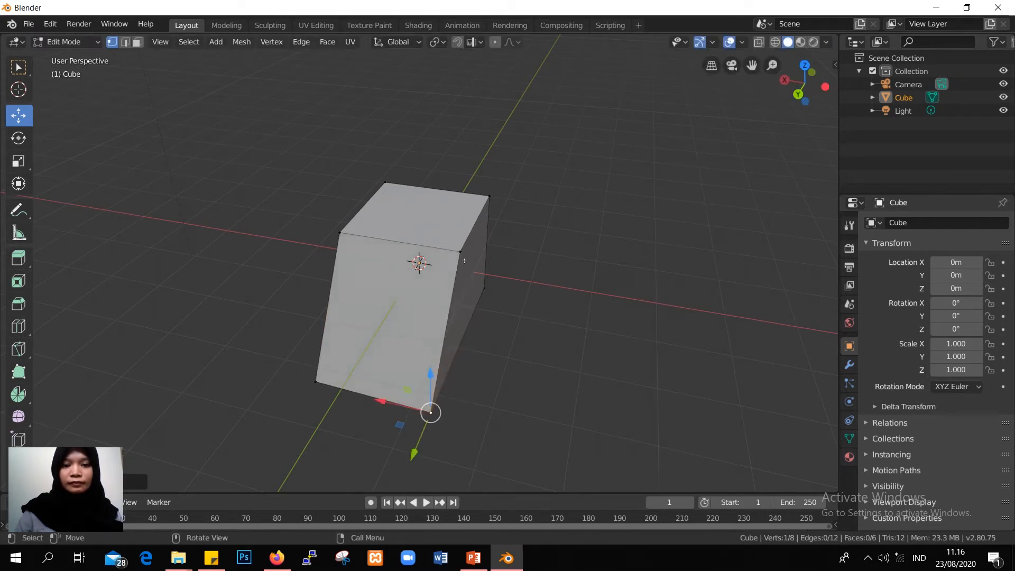
# Move the selected bottom corner vertex of the cube's slanted face to a new position
pyautogui.moveTo(464, 260); pyautogui.dragTo(322, 383, button='middle')
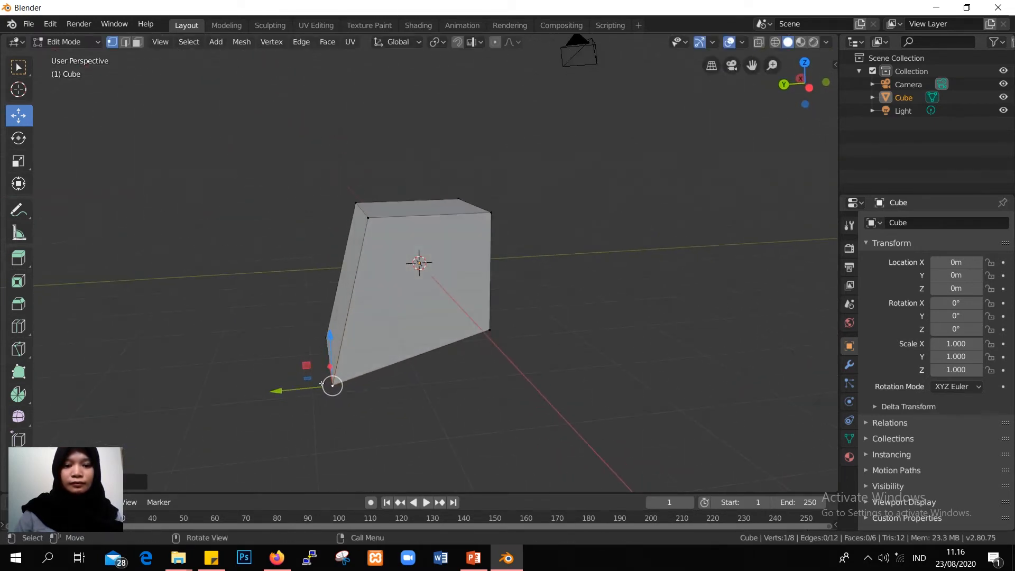
pyautogui.moveTo(332, 385); pyautogui.dragTo(259, 345)
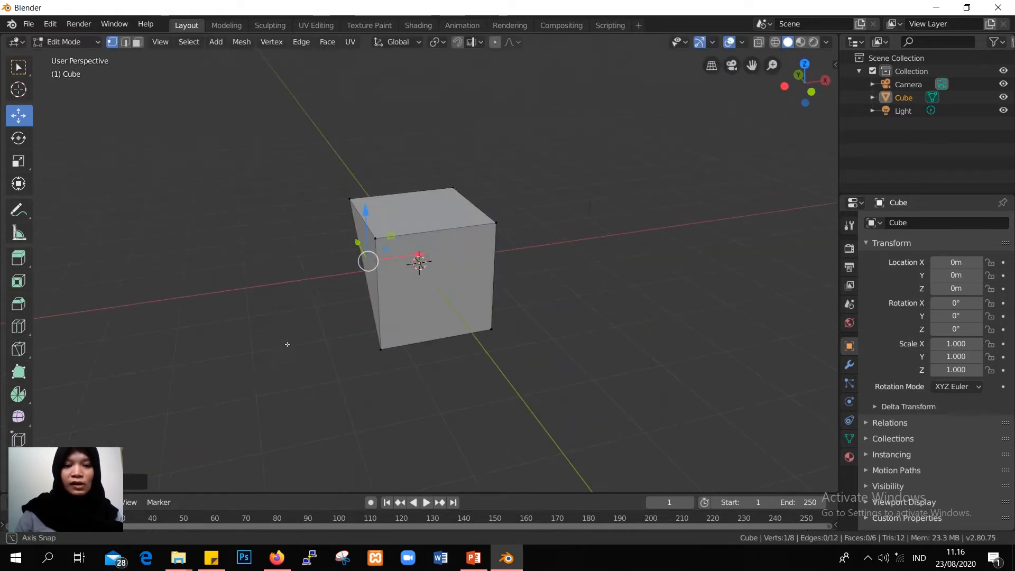
# Switch to edge selection and move two of the cube's vertical edges outward to stretch its sides
pyautogui.click(126, 41)
pyautogui.click(377, 278)
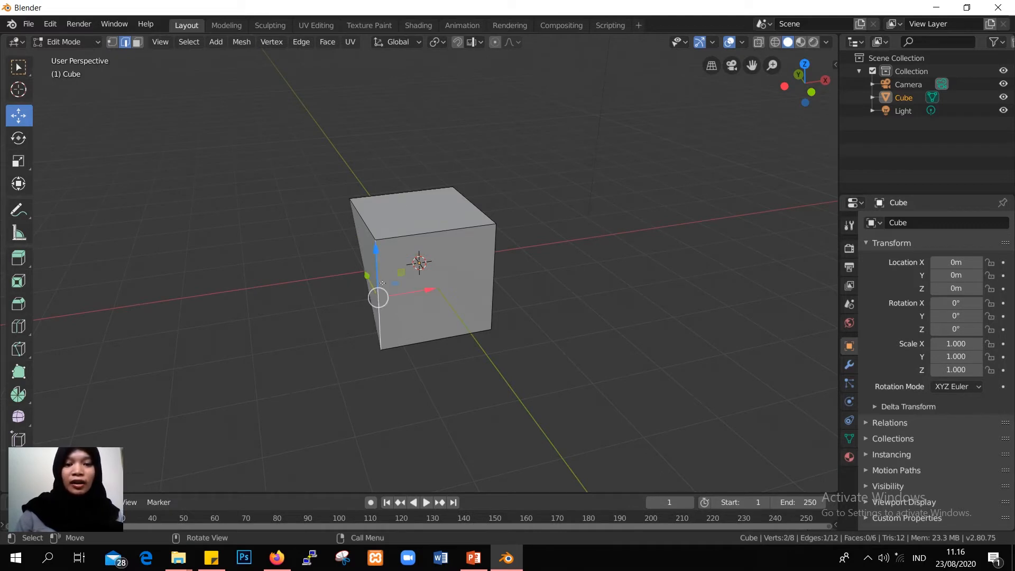
pyautogui.moveTo(379, 294); pyautogui.dragTo(295, 311)
pyautogui.moveTo(474, 292); pyautogui.dragTo(426, 285, button='middle')
pyautogui.click(418, 294)
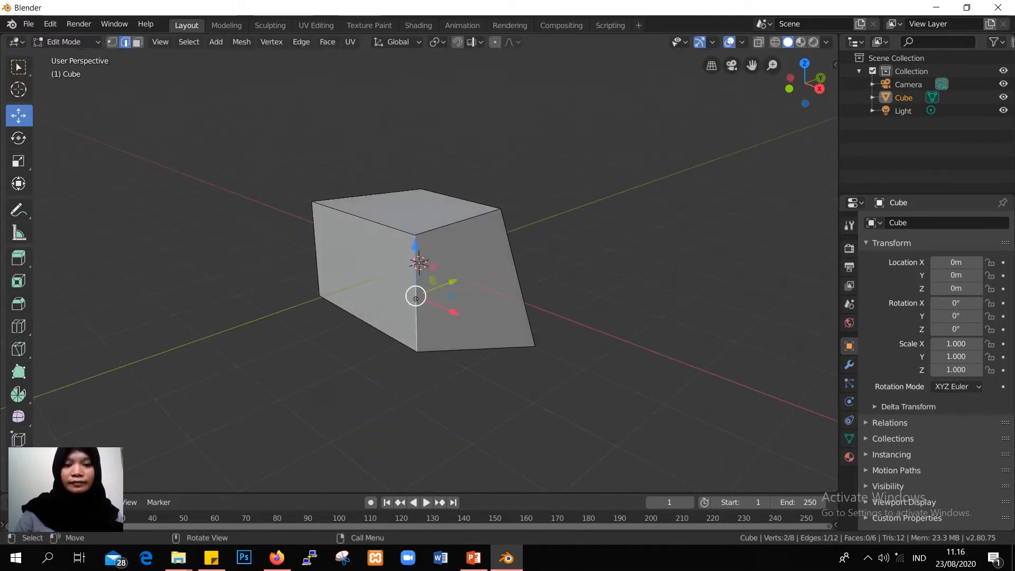
pyautogui.moveTo(416, 295); pyautogui.dragTo(312, 302)
pyautogui.moveTo(608, 313); pyautogui.dragTo(537, 320, button='middle')
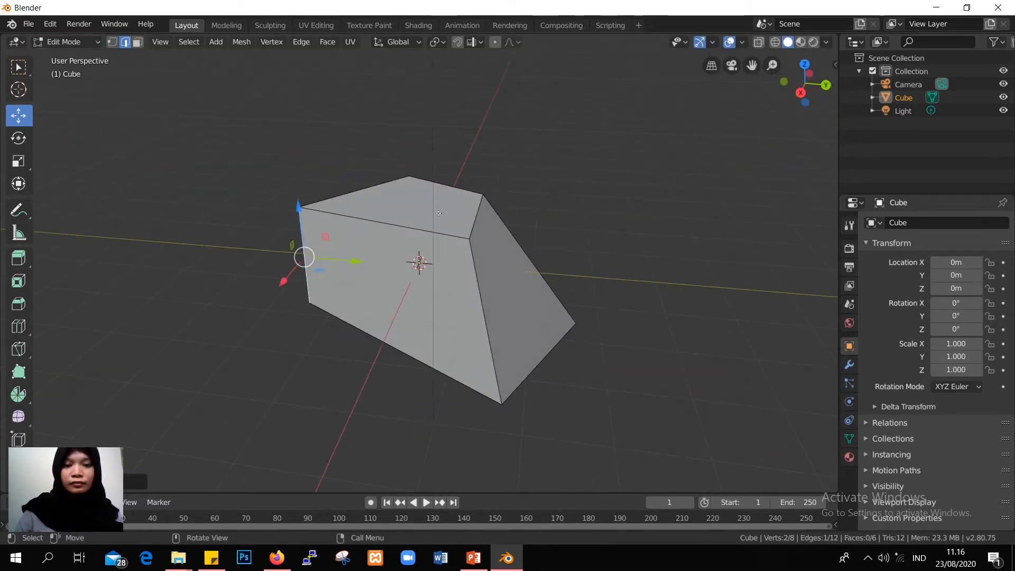
# Lower one top edge to slope the top face, and shift a vertical edge inward to narrow the near face
pyautogui.moveTo(303, 258); pyautogui.dragTo(447, 310)
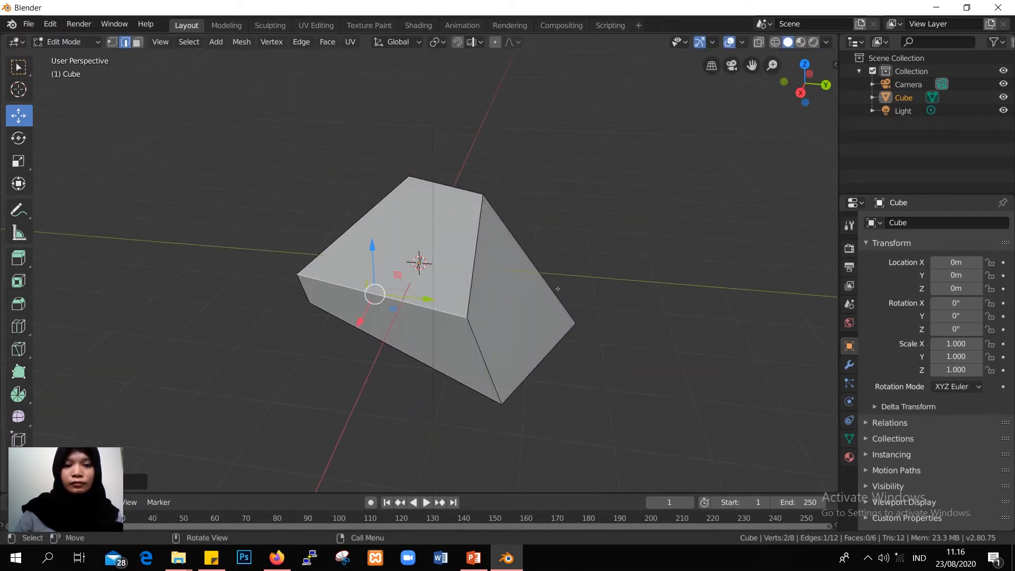
pyautogui.moveTo(447, 311); pyautogui.dragTo(463, 279, button='middle')
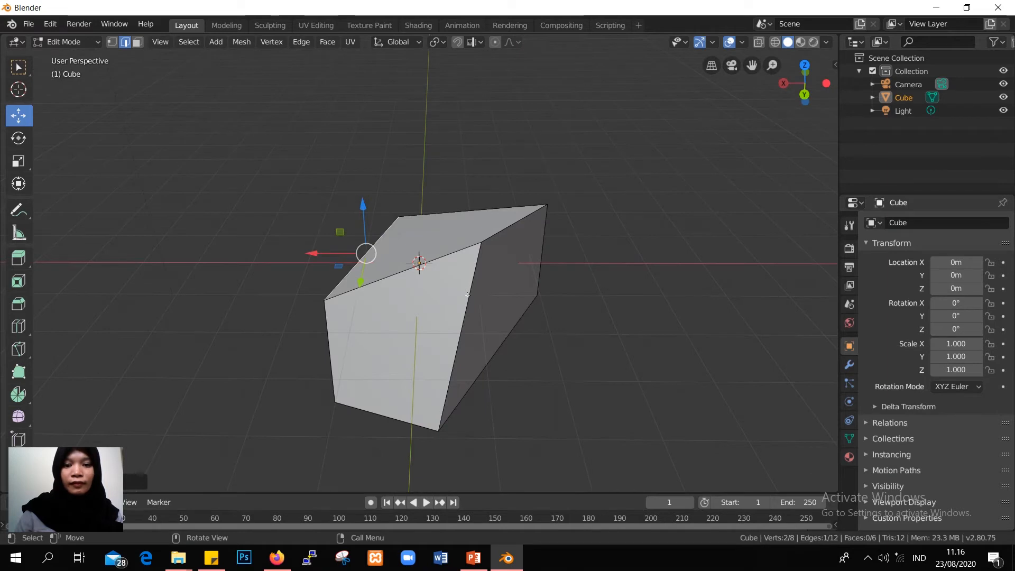
pyautogui.click(458, 332)
pyautogui.moveTo(457, 332); pyautogui.dragTo(422, 319)
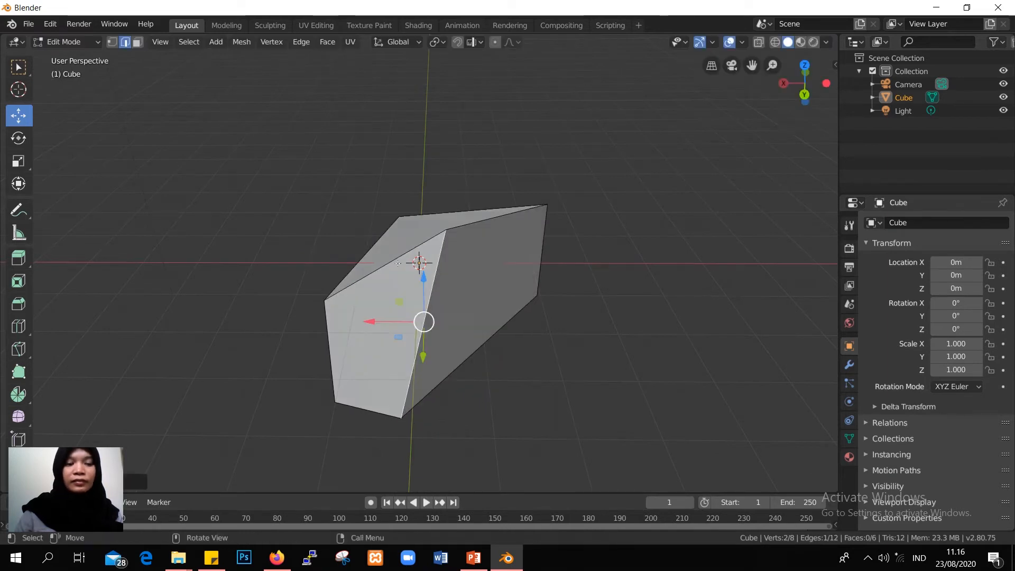
# Switch to face selection and move the near end face sideways, then outward along the Y axis, to lengthen the shape
pyautogui.click(141, 45)
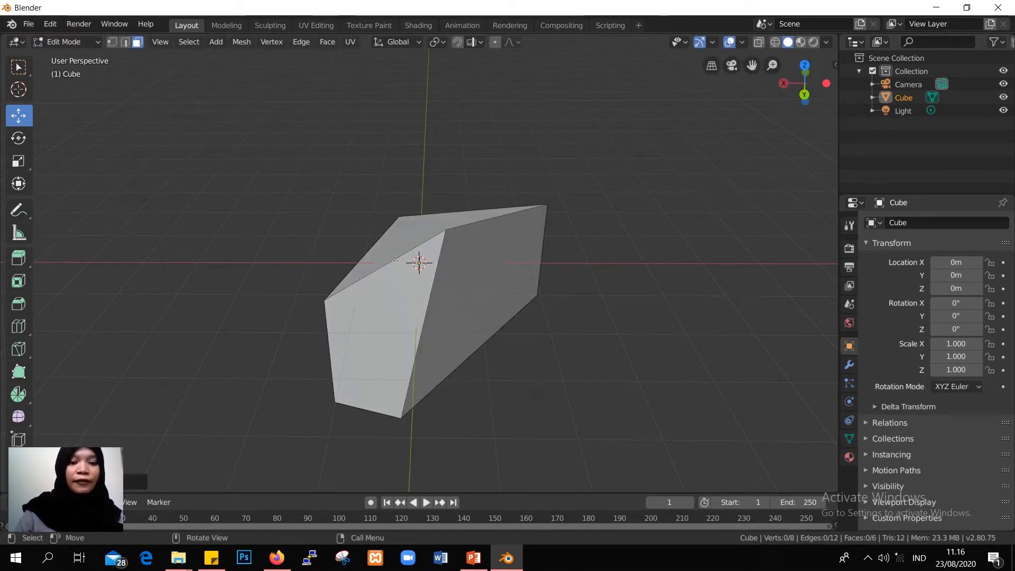
pyautogui.click(396, 306)
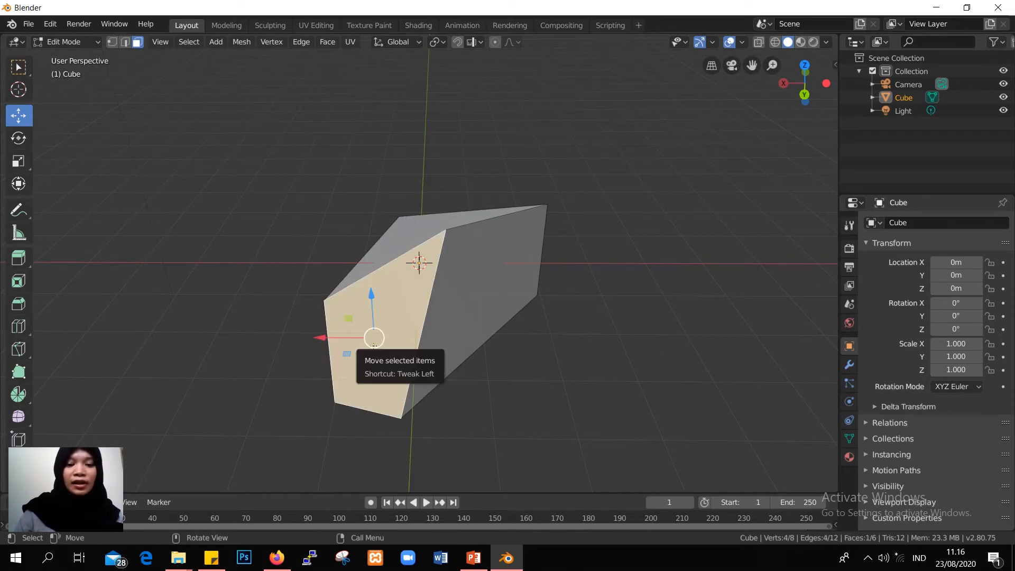
pyautogui.moveTo(374, 339); pyautogui.dragTo(449, 315)
pyautogui.moveTo(449, 315); pyautogui.dragTo(352, 291, button='middle')
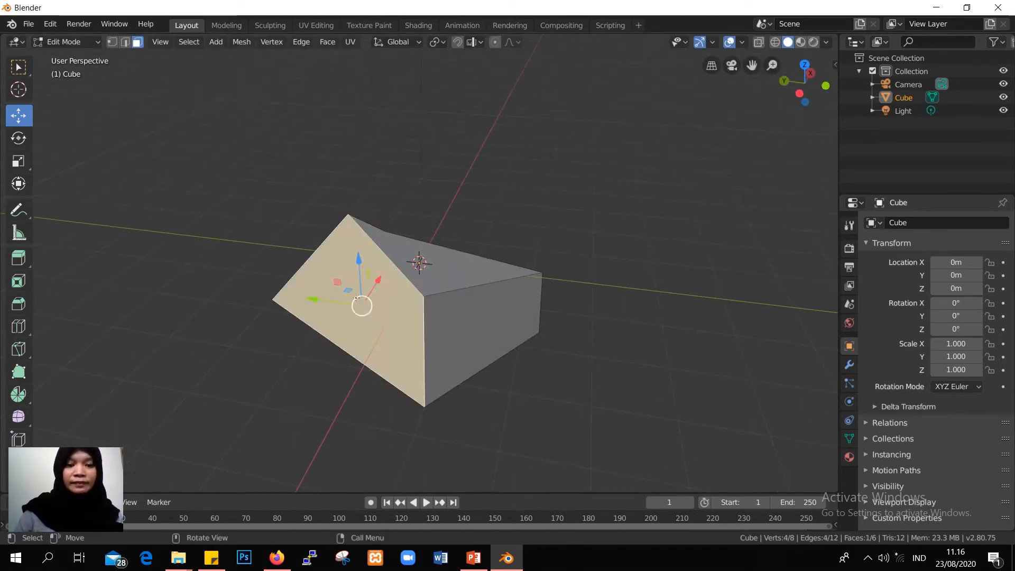
pyautogui.moveTo(353, 291); pyautogui.dragTo(266, 301)
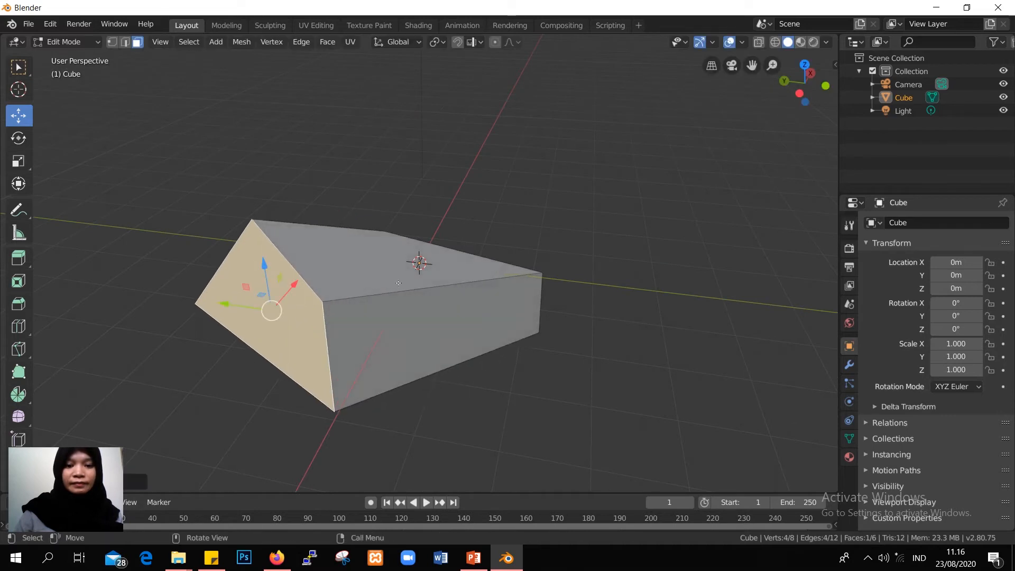
# Move the sloping top face down to flatten the shape, and reposition the adjacent lower face
pyautogui.click(364, 286)
pyautogui.moveTo(391, 248); pyautogui.dragTo(389, 324)
pyautogui.moveTo(389, 325); pyautogui.dragTo(431, 308, button='middle')
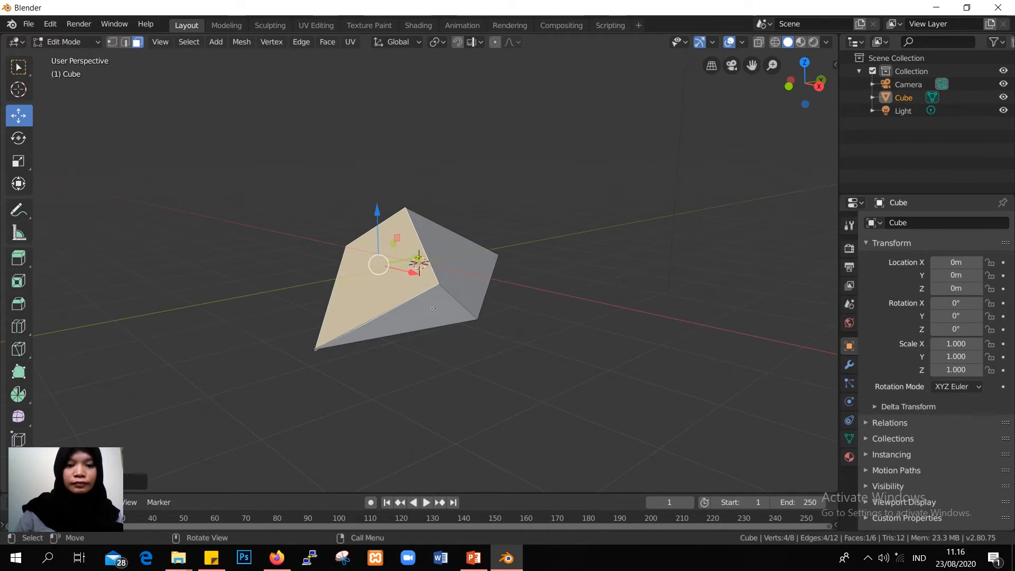
pyautogui.click(432, 308)
pyautogui.moveTo(433, 310); pyautogui.dragTo(649, 319)
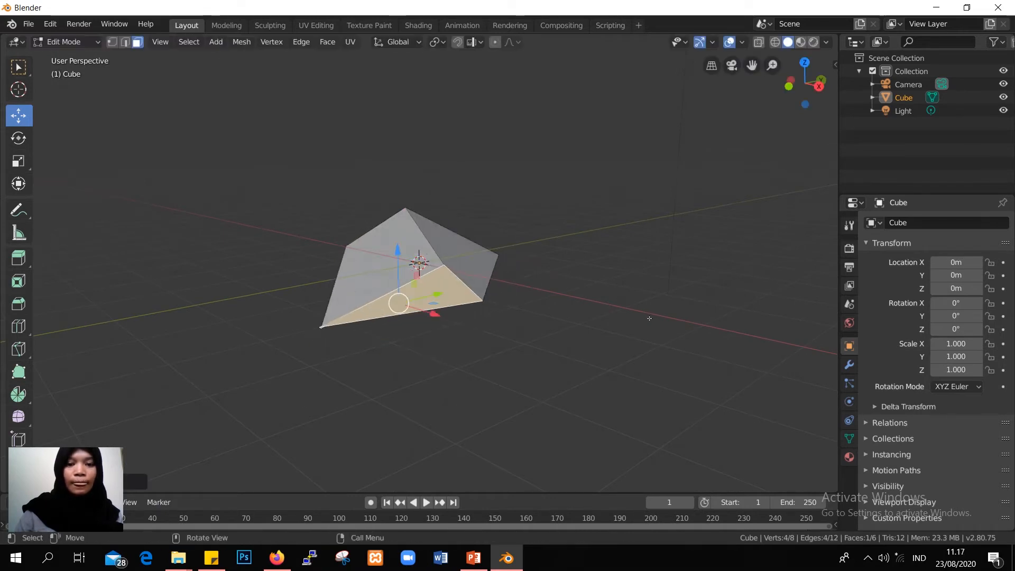
pyautogui.click(638, 306)
pyautogui.click(455, 288)
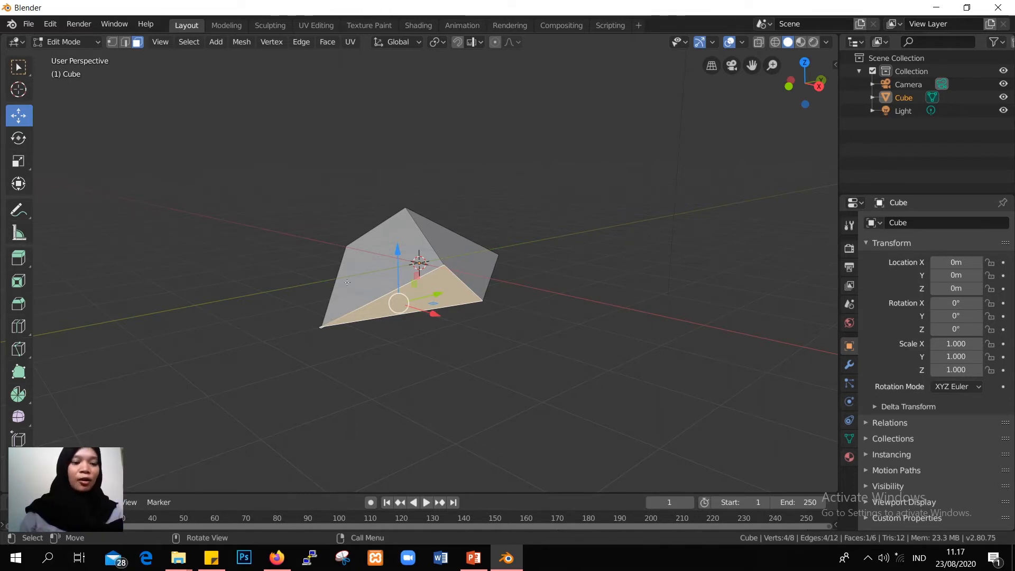
# Return to Object Mode and delete the reshaped cube
pyautogui.press('Tab')
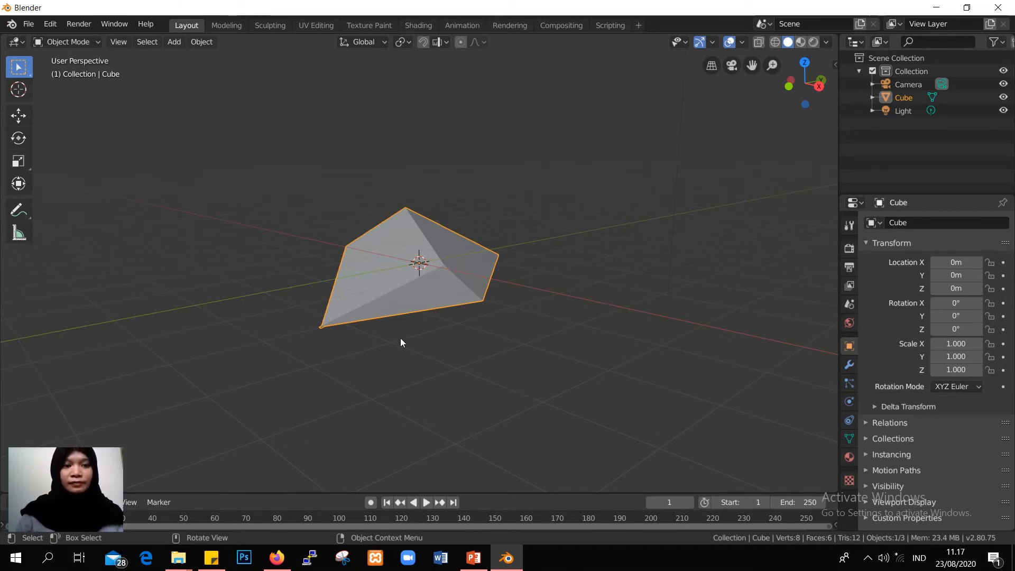
pyautogui.moveTo(296, 207); pyautogui.dragTo(523, 345)
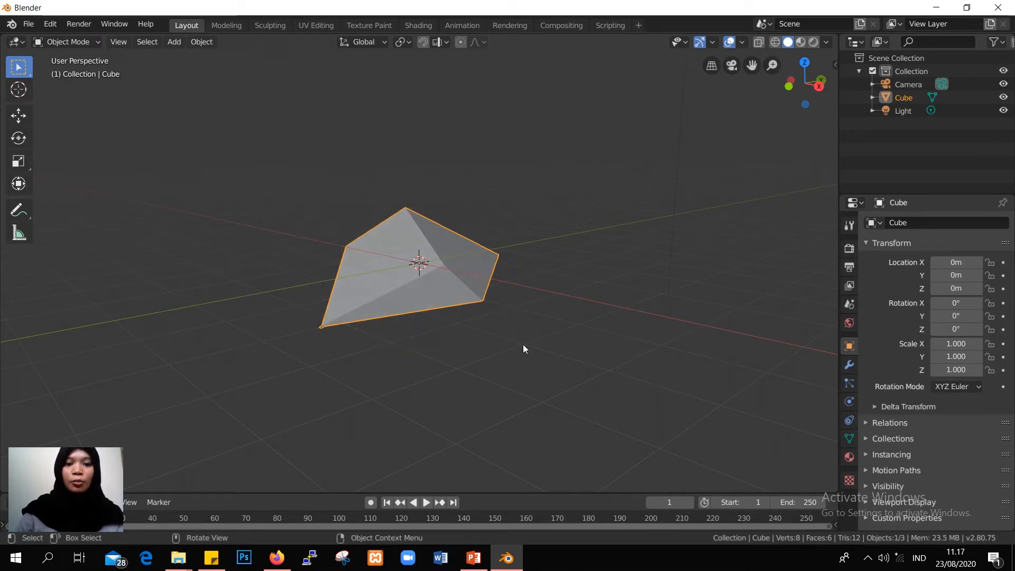
pyautogui.press('Delete')
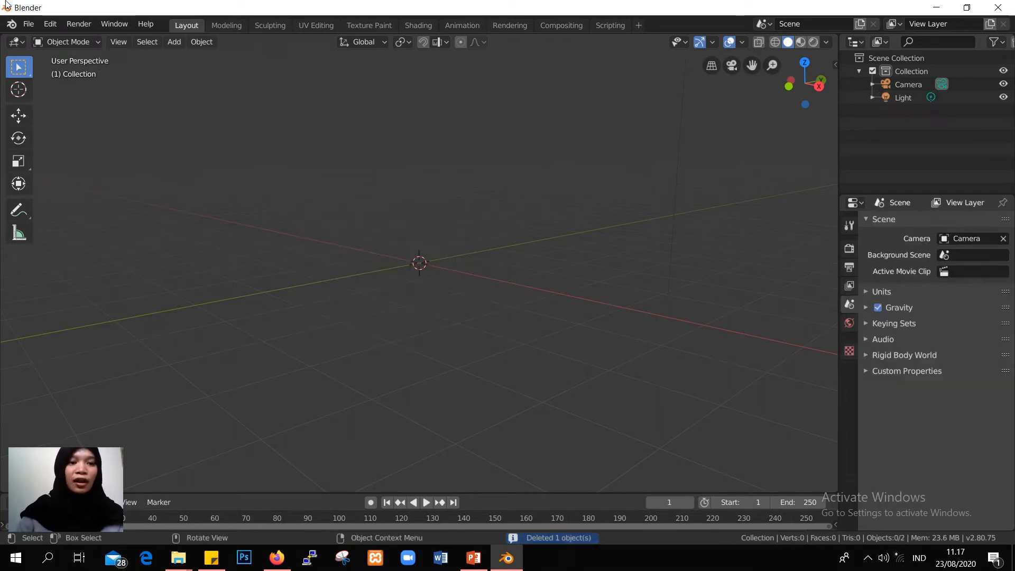
# Add a new cube mesh to the empty scene
pyautogui.click(174, 42)
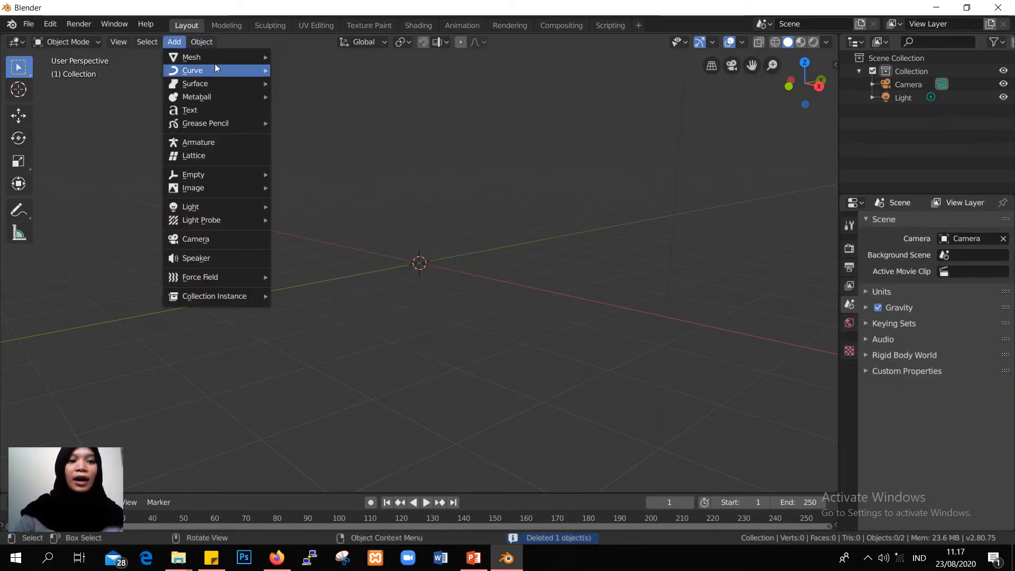
pyautogui.moveTo(242, 56)
pyautogui.click(299, 70)
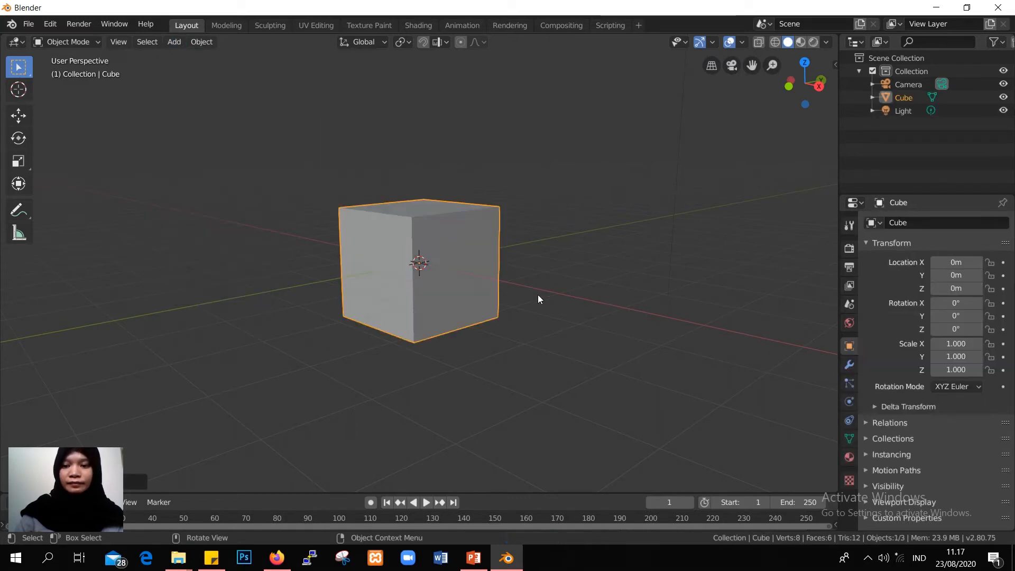
# Add an Array modifier to the new cube
pyautogui.scroll(-1, 532, 300)
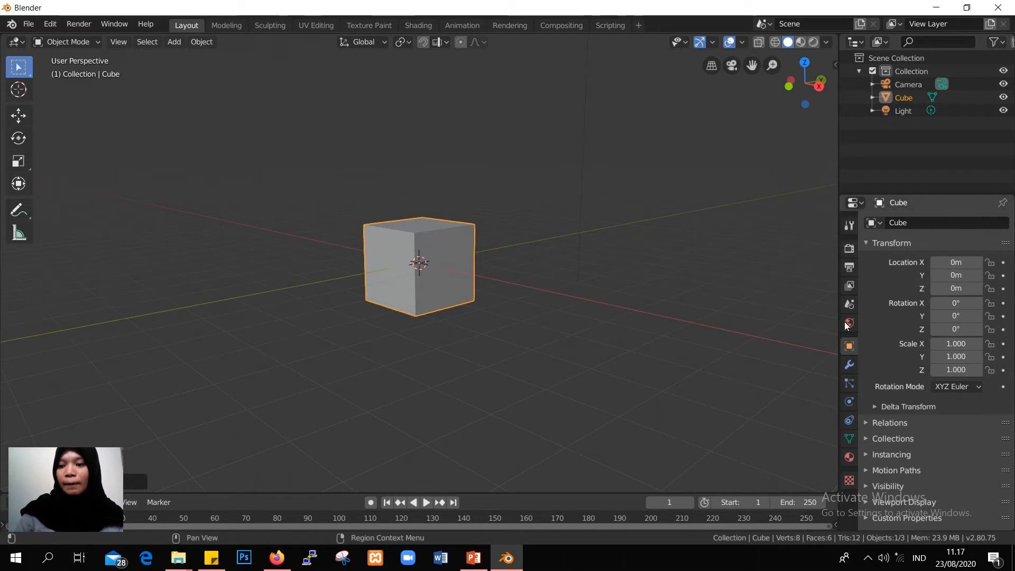
pyautogui.click(851, 369)
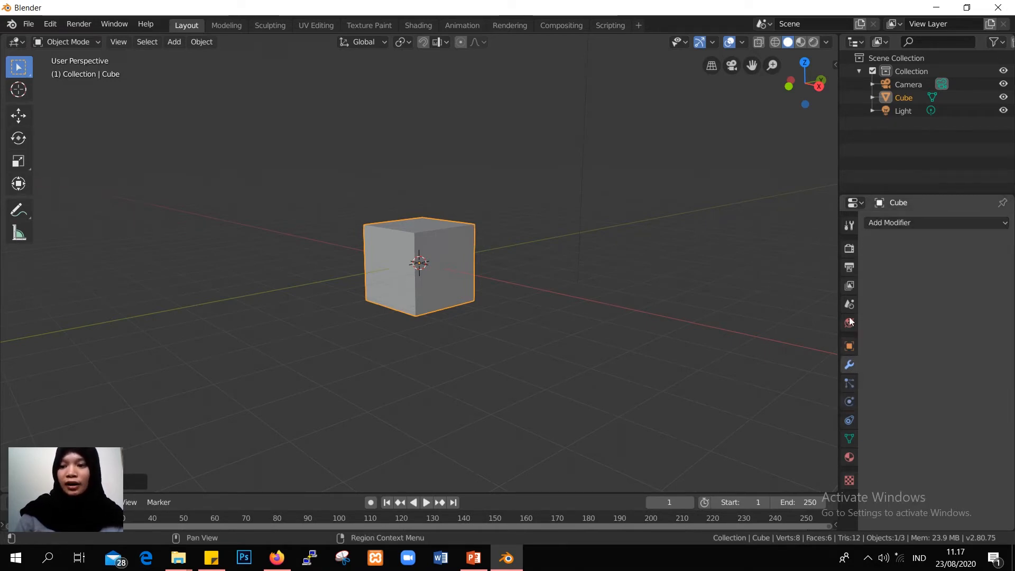
pyautogui.click(888, 222)
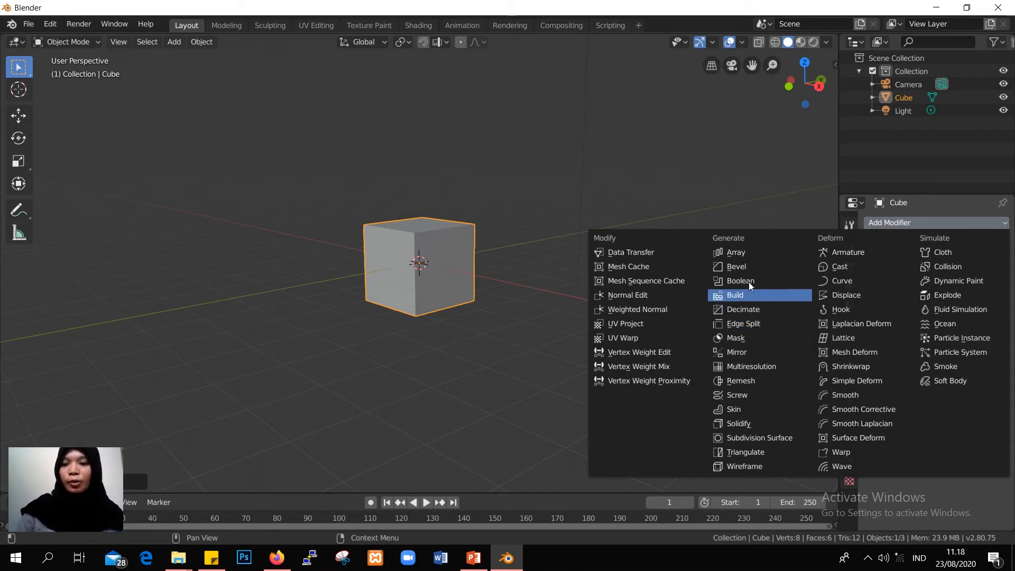
pyautogui.click(760, 252)
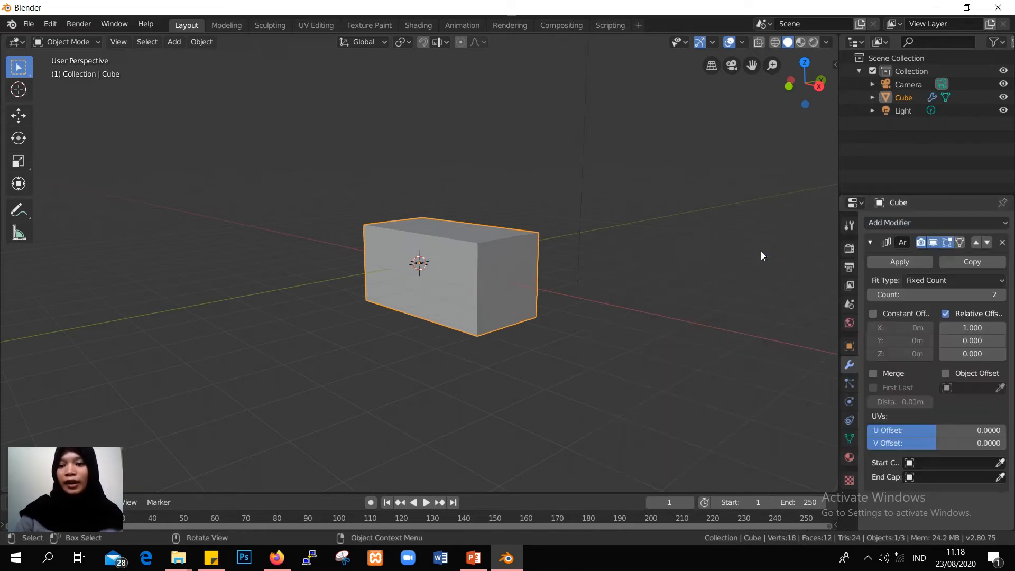
# Try raising and lowering the array's count, and leave it at 4
pyautogui.click(998, 294)
pyautogui.click(997, 294)
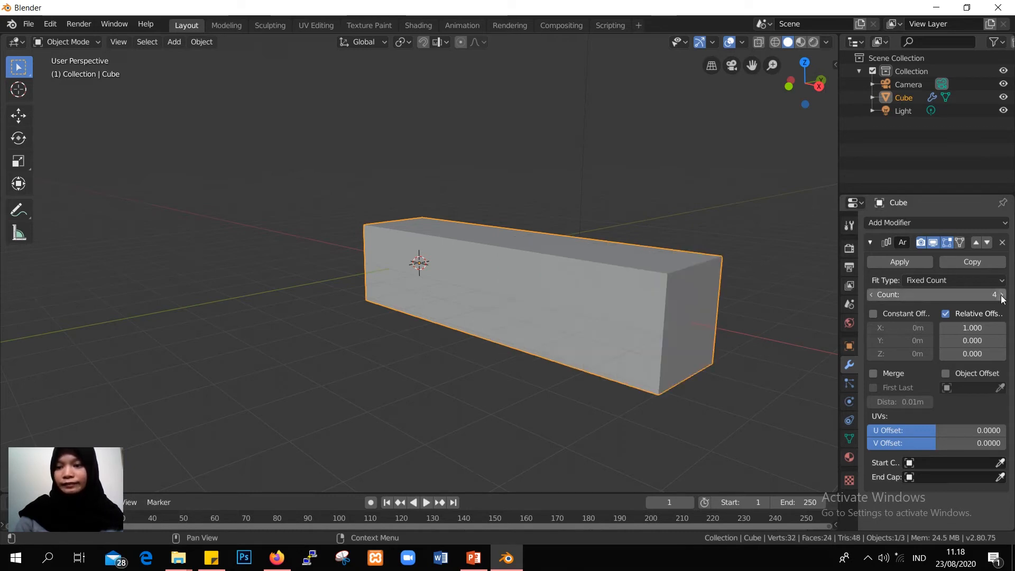
pyautogui.click(872, 296)
pyautogui.click(872, 296)
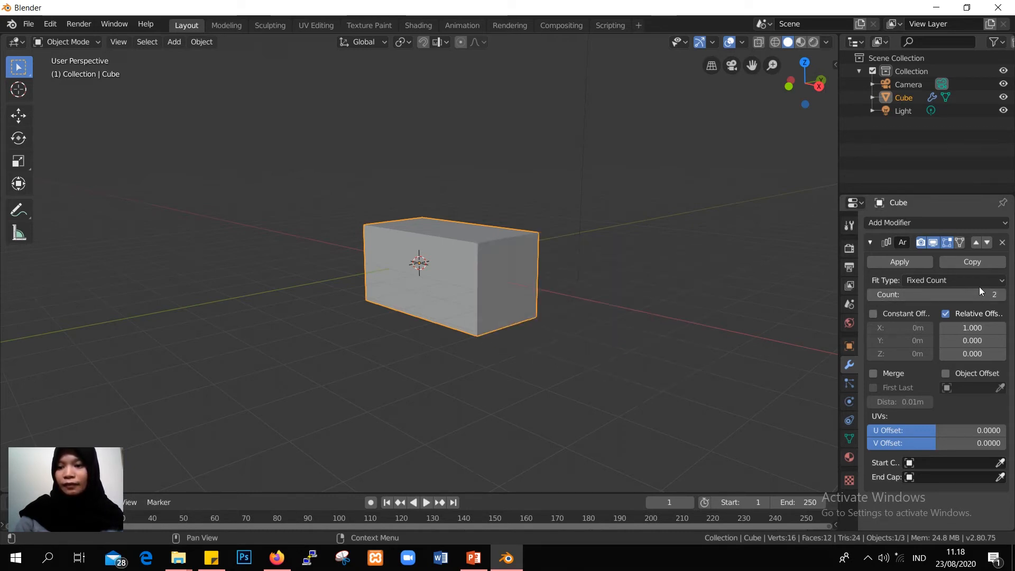
pyautogui.click(1001, 295)
pyautogui.click(1001, 295)
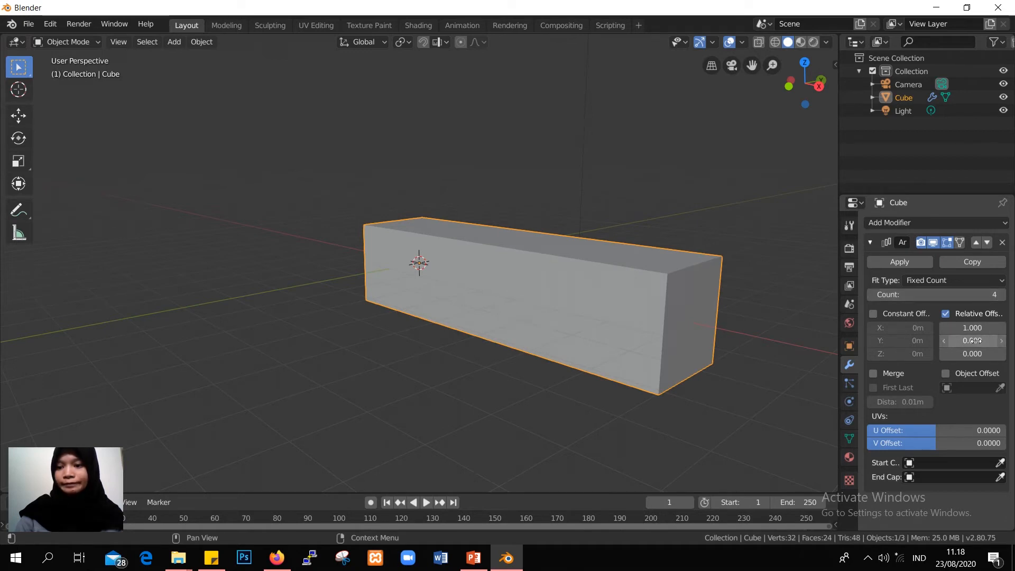
# Set the array's relative offset to X 0.000, Y 0.600 and Z 0.900 to stack the cubes like a staircase
pyautogui.moveTo(972, 342); pyautogui.dragTo(962, 341)
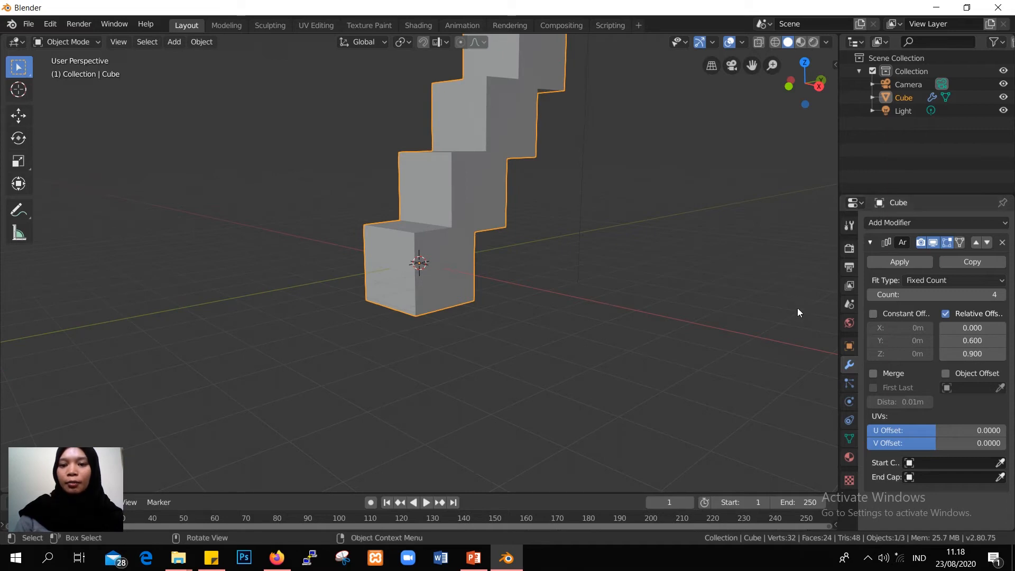
pyautogui.scroll(1, 797, 308)
pyautogui.scroll(-3, 798, 306)
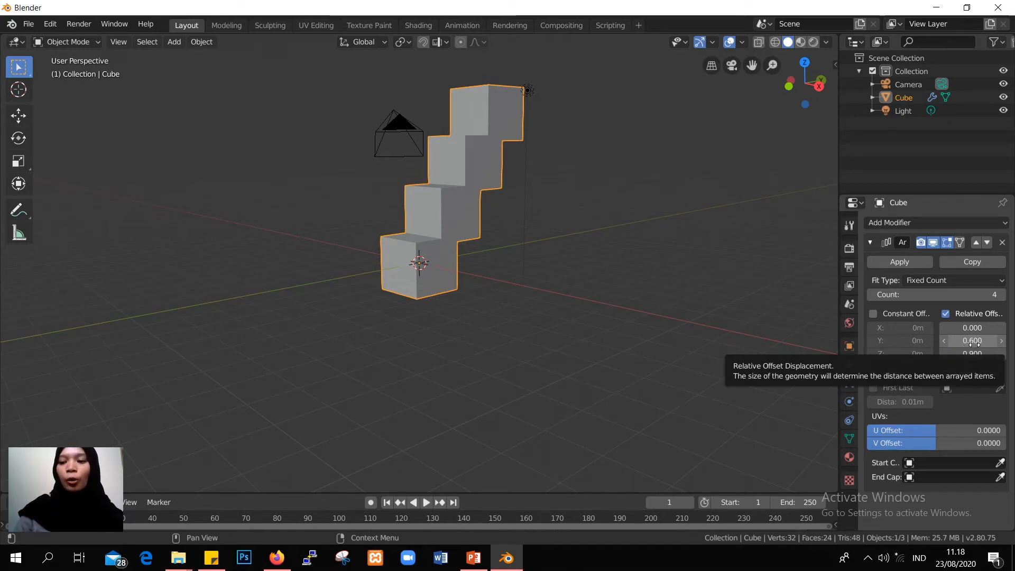
# Reverse the array's relative Y offset so the cubes step toward negative Y, and apply the Array modifier
pyautogui.moveTo(975, 344)
pyautogui.mouseDown()
pyautogui.moveTo(897, 344)
pyautogui.moveTo(974, 341)
pyautogui.mouseUp()
pyautogui.moveTo(786, 345); pyautogui.dragTo(740, 345, button='middle')
pyautogui.click(885, 262)
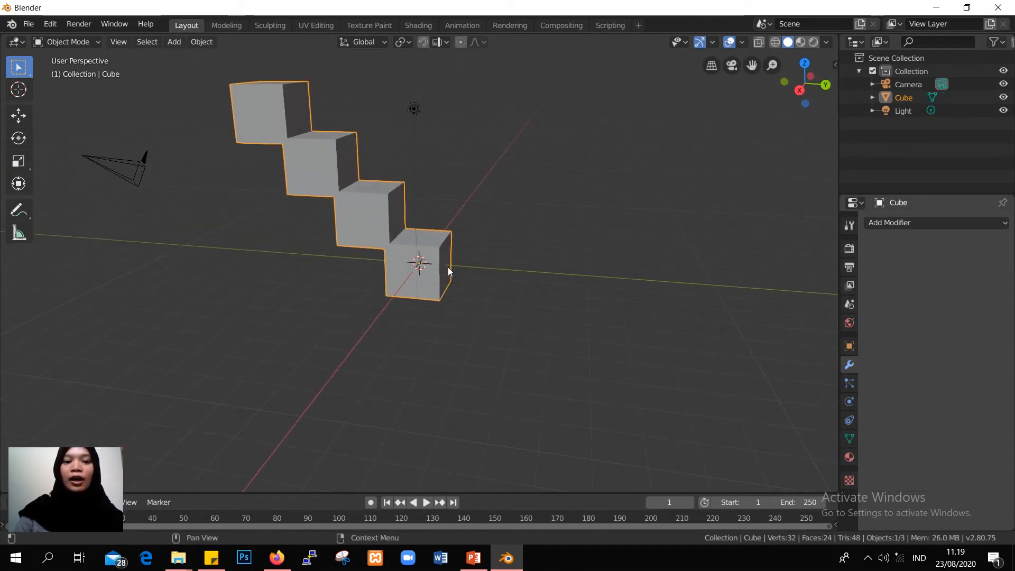
# Move the whole staircase of cubes away from the world origin toward negative Y with the Move tool
pyautogui.scroll(2, 497, 310)
pyautogui.scroll(-3, 497, 310)
pyautogui.moveTo(556, 301)
pyautogui.mouseDown(button='middle')
pyautogui.moveTo(453, 311)
pyautogui.moveTo(539, 292)
pyautogui.moveTo(566, 303)
pyautogui.mouseUp(button='middle')
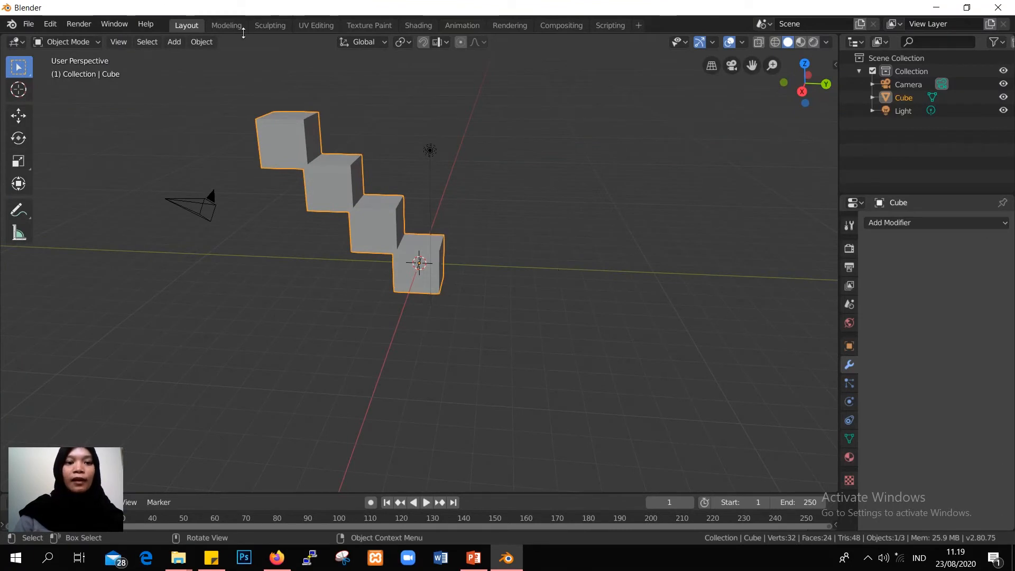
pyautogui.press('b')
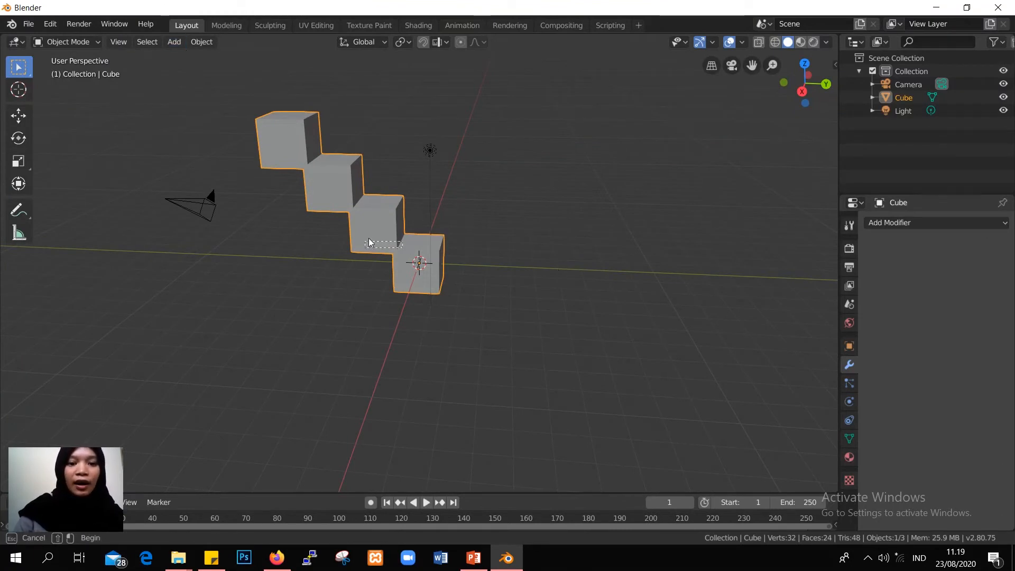
pyautogui.press('Escape')
pyautogui.click(19, 115)
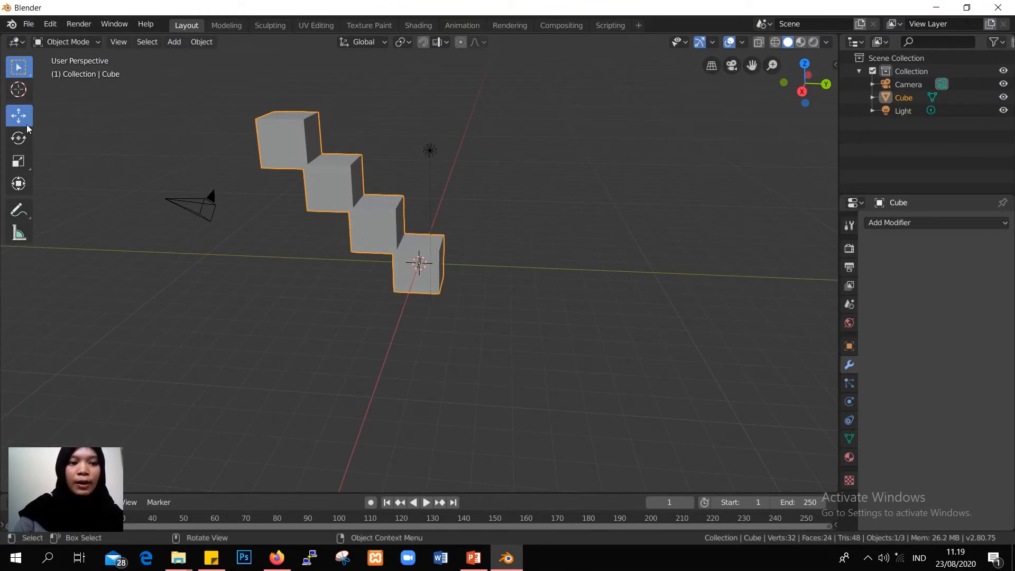
pyautogui.press('g')
pyautogui.click(238, 262)
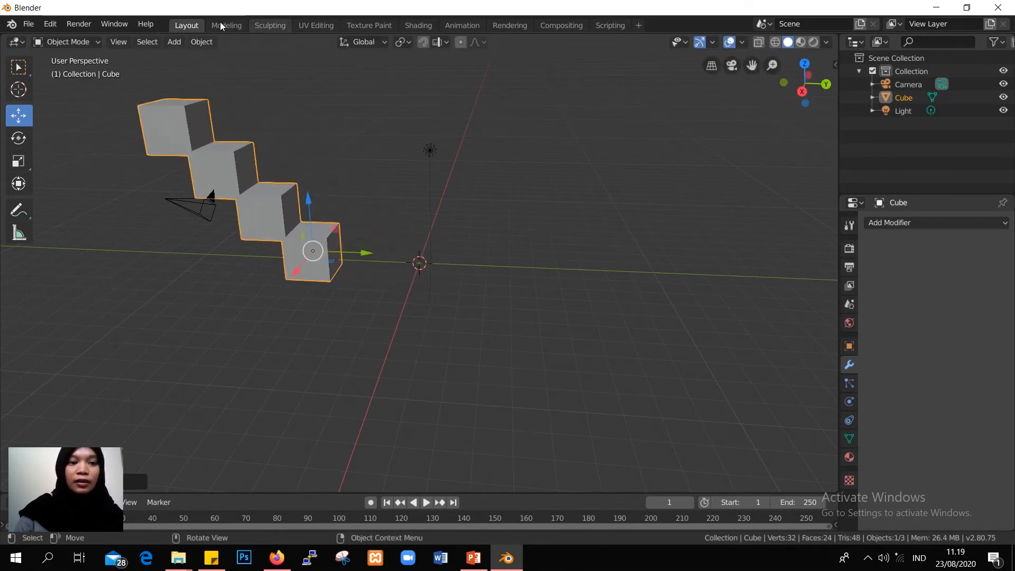
# Add a new mesh cube at the world origin, beside the staircase of cubes
pyautogui.click(183, 43)
pyautogui.moveTo(200, 60)
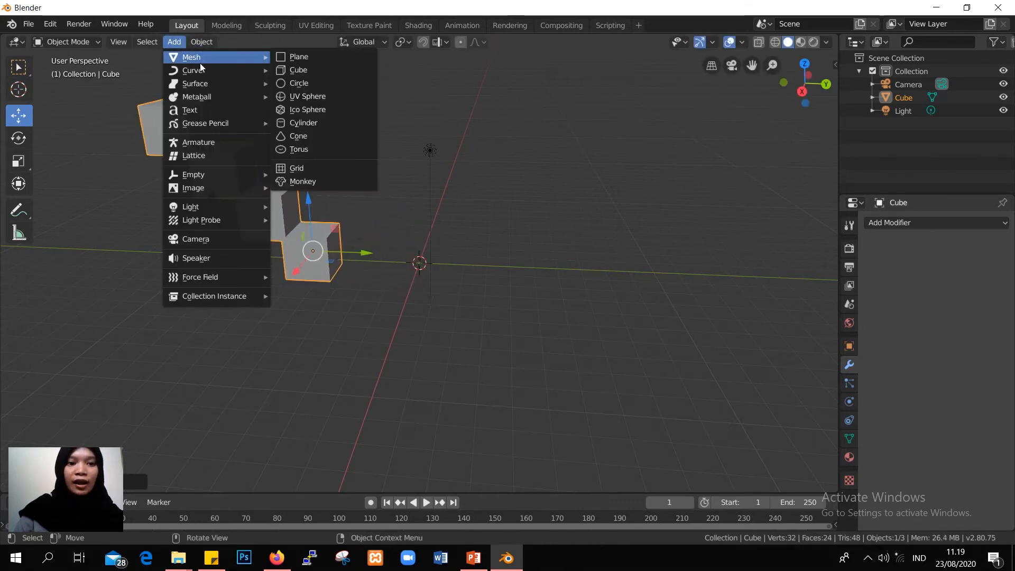
pyautogui.click(294, 68)
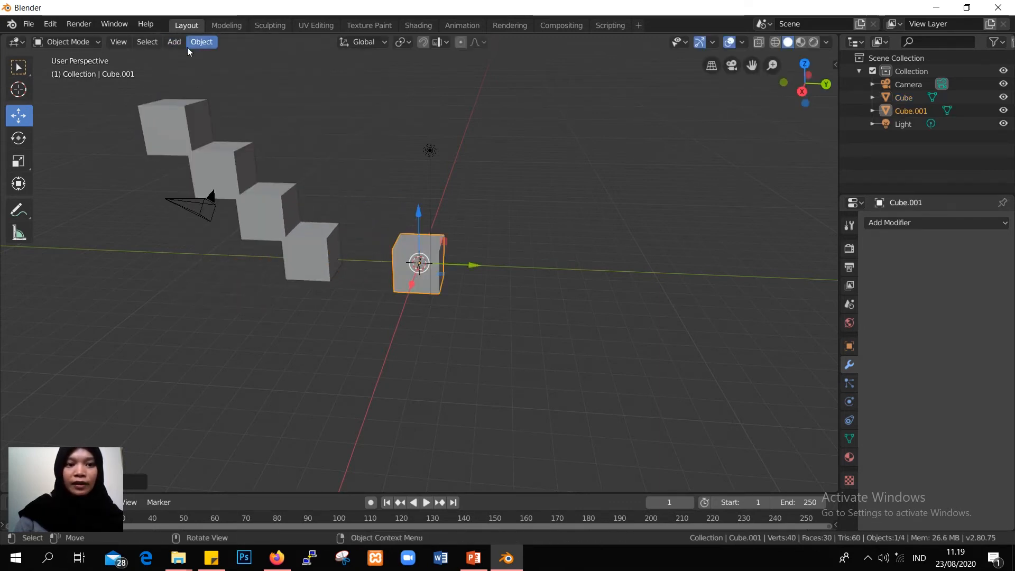
# Add a mesh cylinder at the world origin and scale it up slightly so it encloses most of the new cube
pyautogui.click(184, 43)
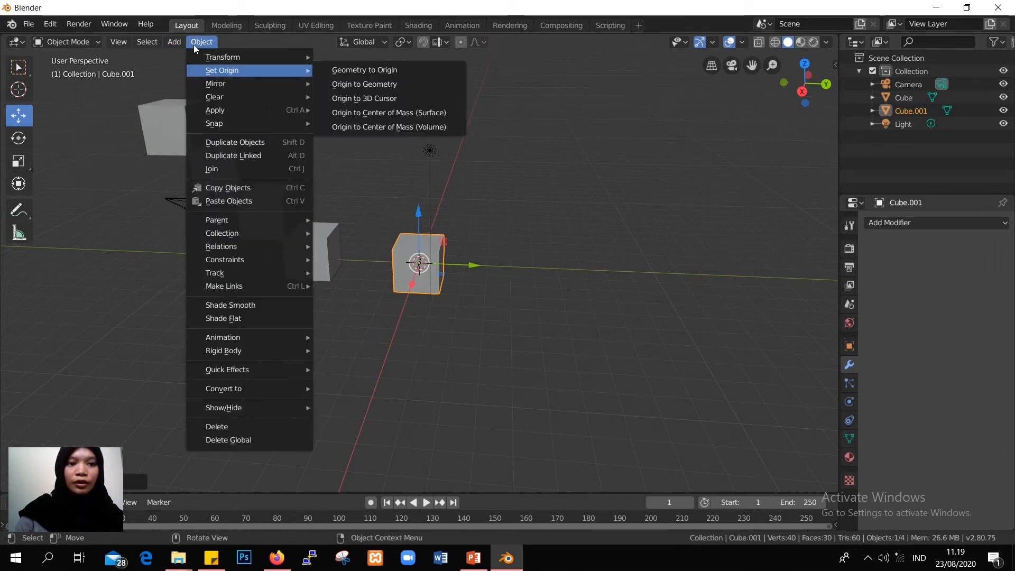
pyautogui.moveTo(215, 68)
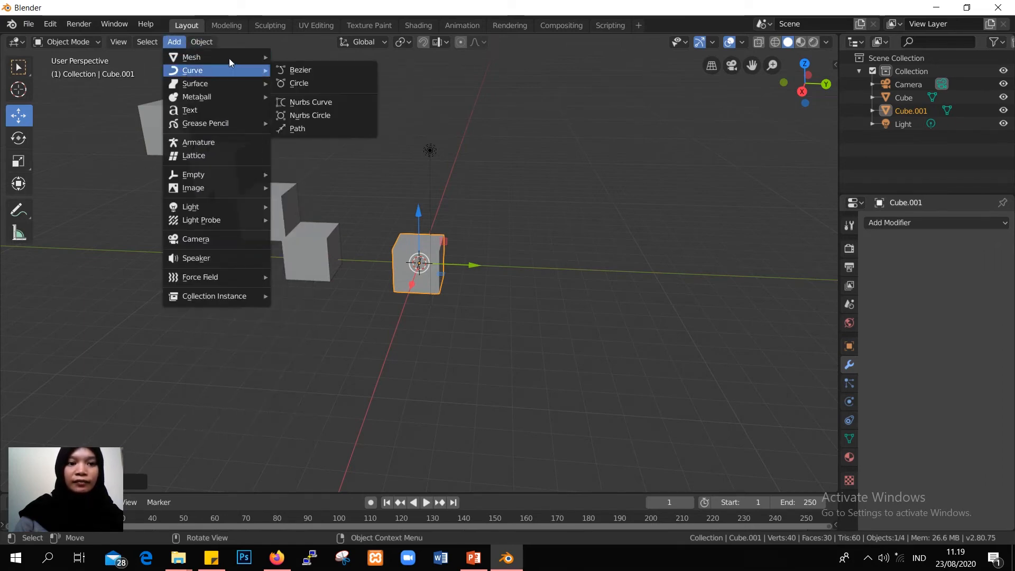
pyautogui.click(301, 122)
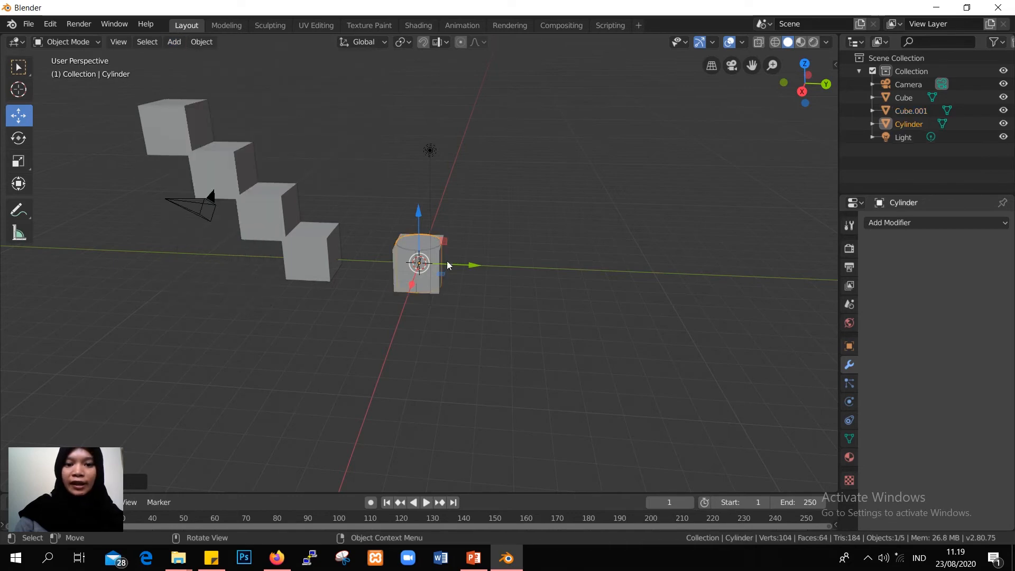
pyautogui.press('s')
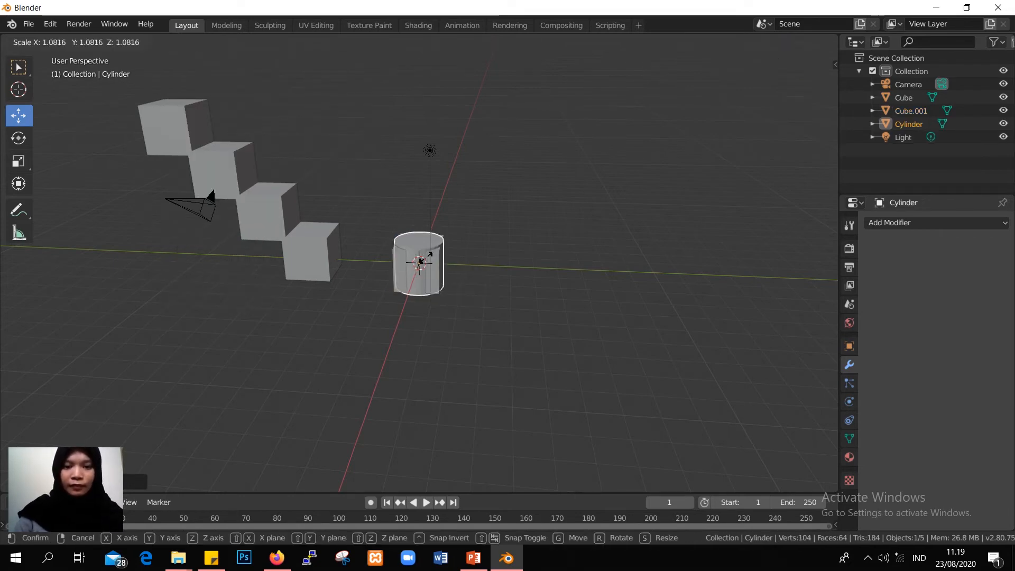
pyautogui.click(429, 257)
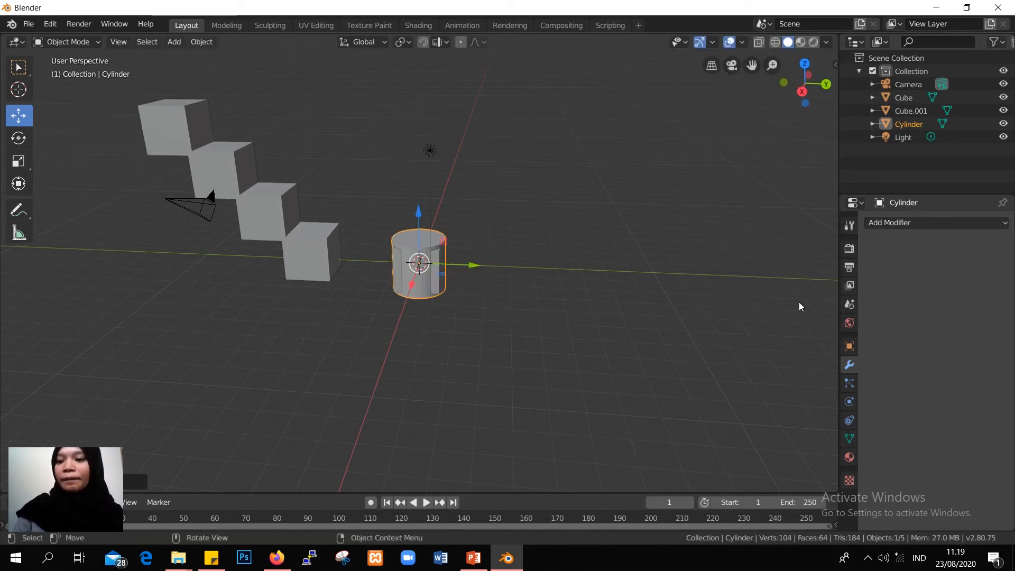
# Cut the cylinder with a Boolean modifier using the Difference operation and Cube.001 as the object, and apply the modifier
pyautogui.click(883, 223)
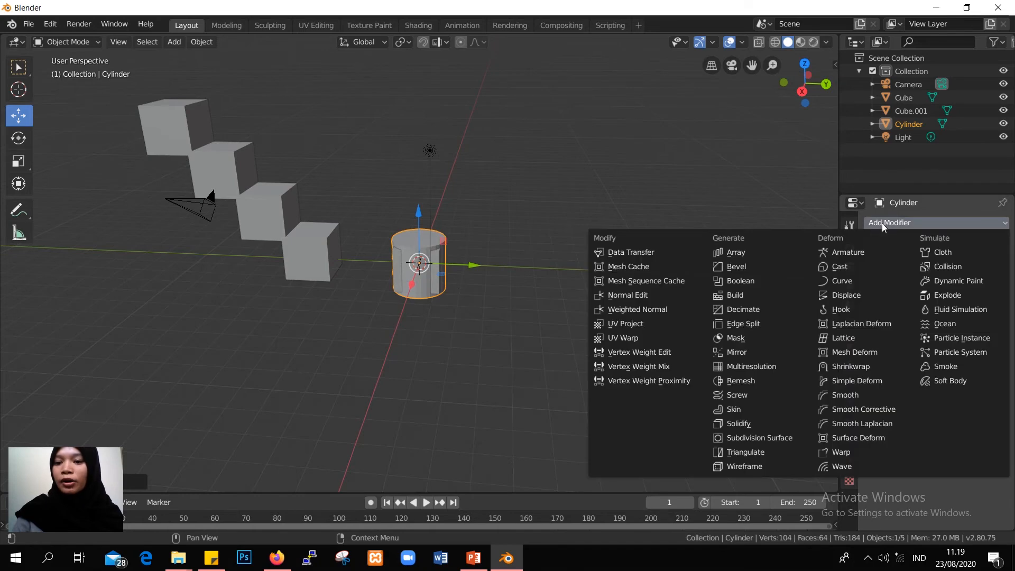
pyautogui.click(761, 277)
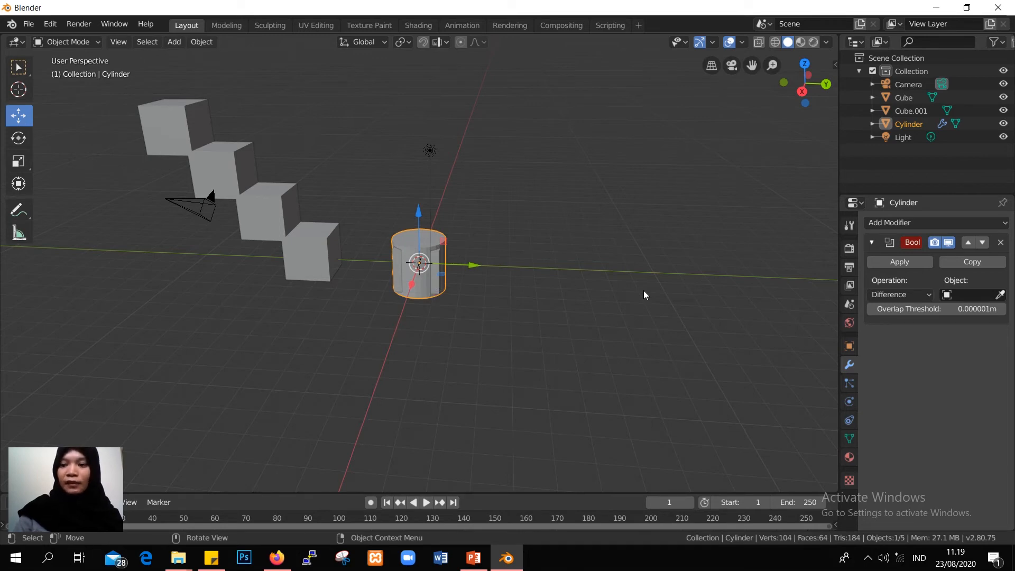
pyautogui.click(969, 297)
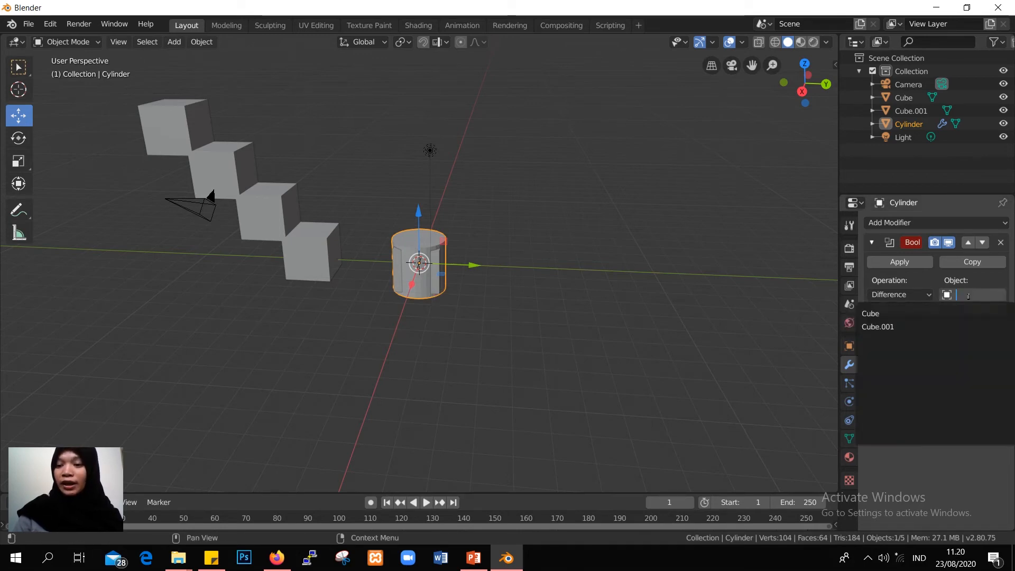
pyautogui.click(900, 327)
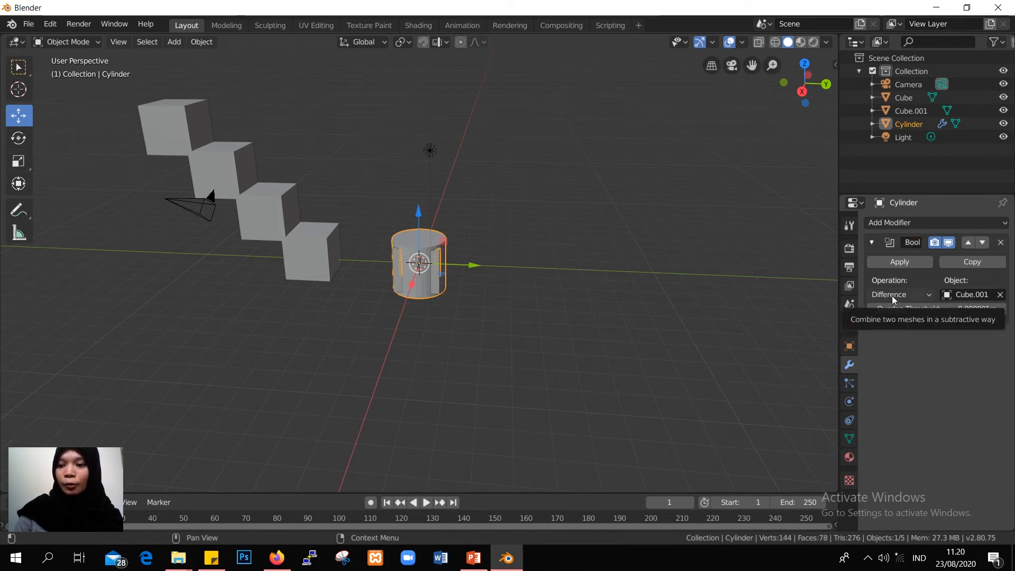
pyautogui.click(894, 297)
pyautogui.click(909, 342)
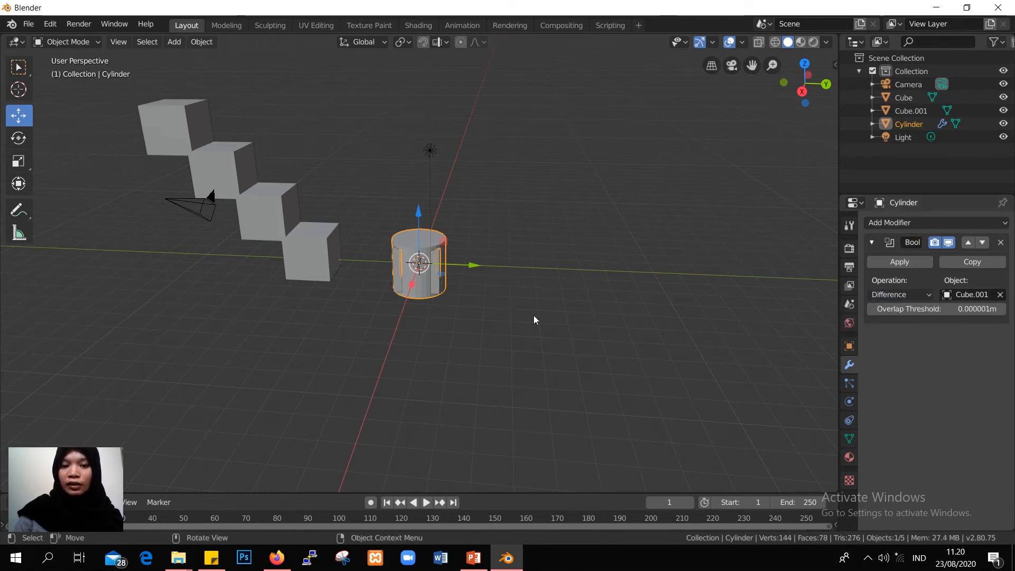
pyautogui.click(899, 262)
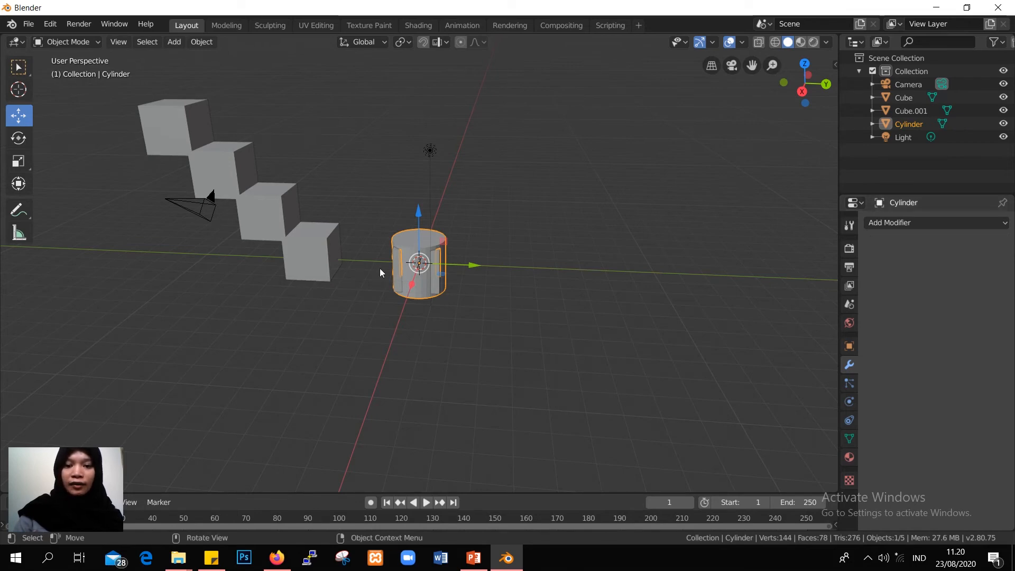
# Move the cut cylinder off the cube toward positive Y so both objects stand side by side
pyautogui.moveTo(419, 262); pyautogui.dragTo(515, 274)
pyautogui.moveTo(586, 270)
pyautogui.mouseDown(button='middle')
pyautogui.moveTo(554, 243)
pyautogui.moveTo(604, 269)
pyautogui.moveTo(598, 249)
pyautogui.moveTo(567, 272)
pyautogui.moveTo(612, 271)
pyautogui.moveTo(470, 271)
pyautogui.moveTo(541, 287)
pyautogui.moveTo(600, 279)
pyautogui.moveTo(596, 270)
pyautogui.mouseUp(button='middle')
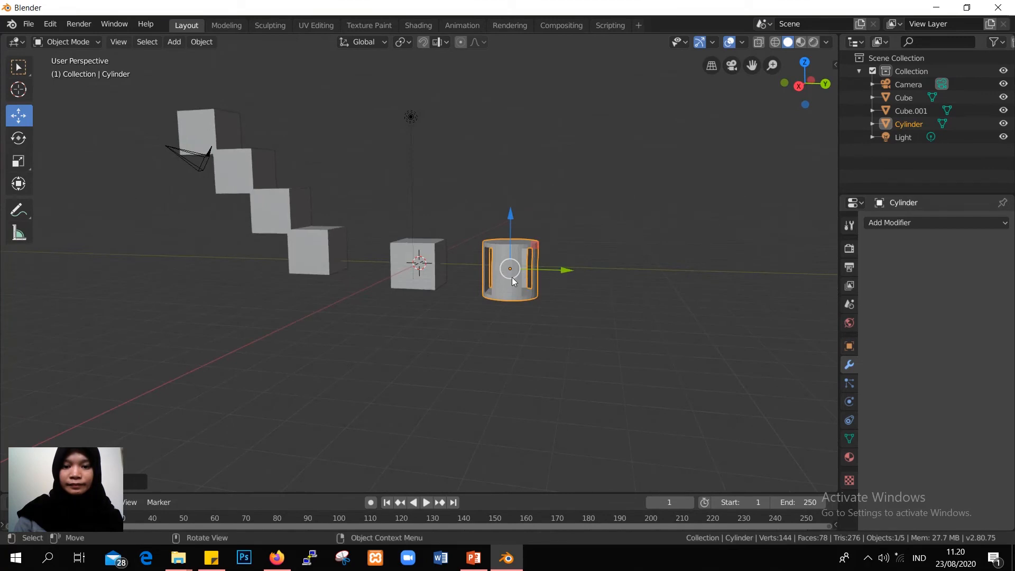
pyautogui.scroll(3, 512, 276)
pyautogui.moveTo(721, 310); pyautogui.dragTo(601, 277, button='middle')
pyautogui.moveTo(572, 267); pyautogui.dragTo(571, 259)
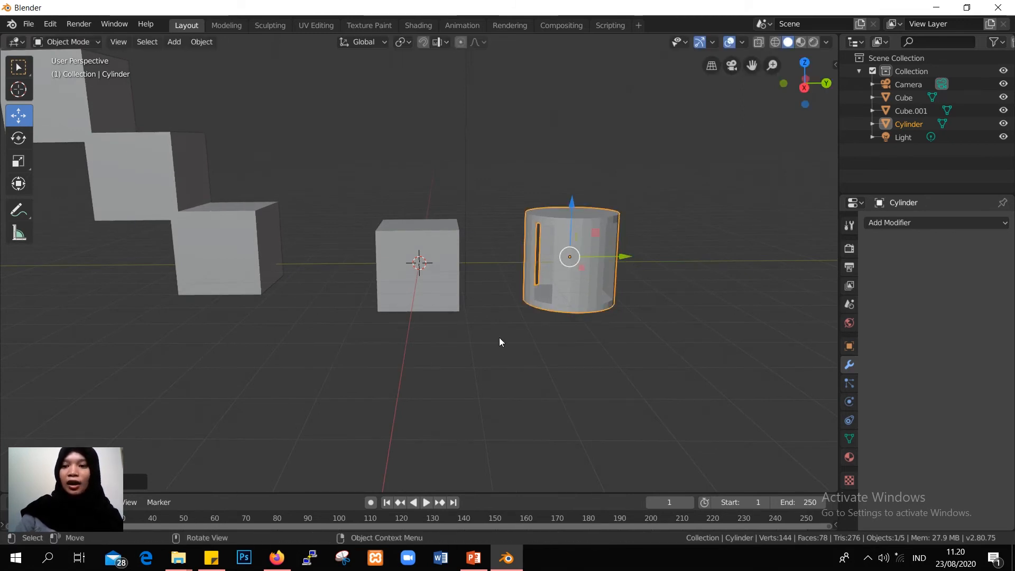
# Add a Bevel modifier to the single cube at the world origin
pyautogui.click(887, 222)
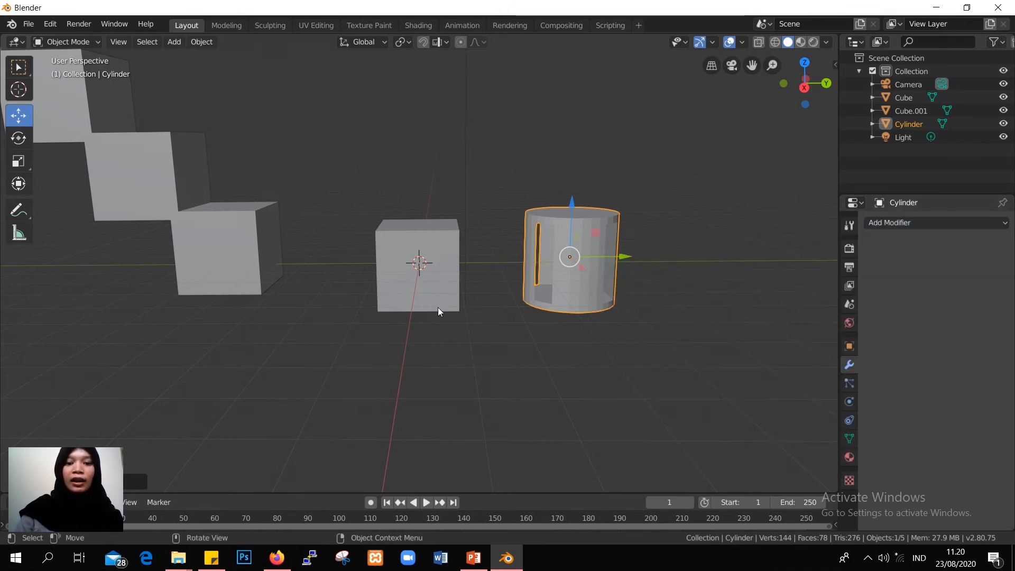
pyautogui.click(427, 294)
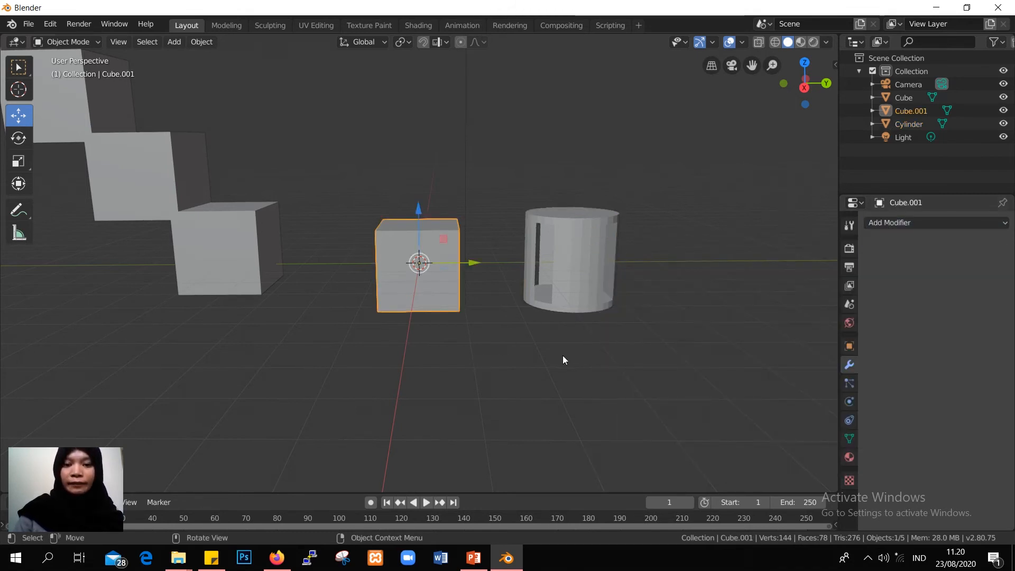
pyautogui.scroll(2, 563, 356)
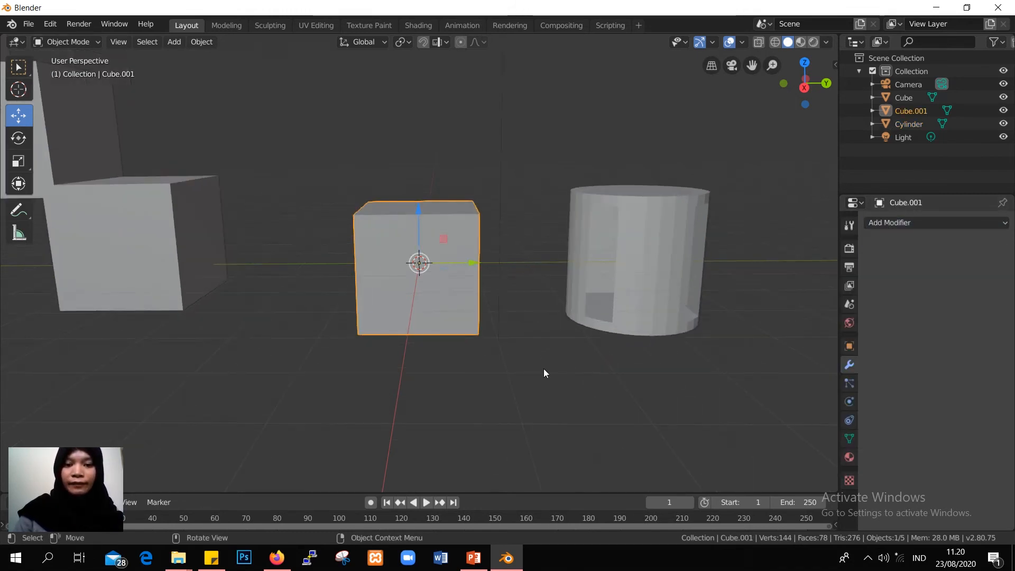
pyautogui.click(899, 223)
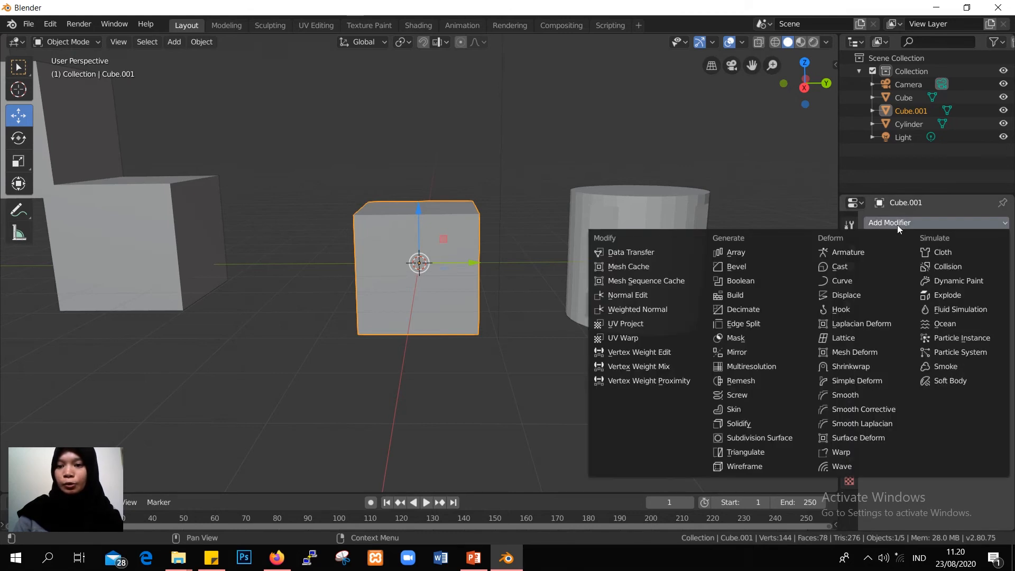
pyautogui.click(745, 269)
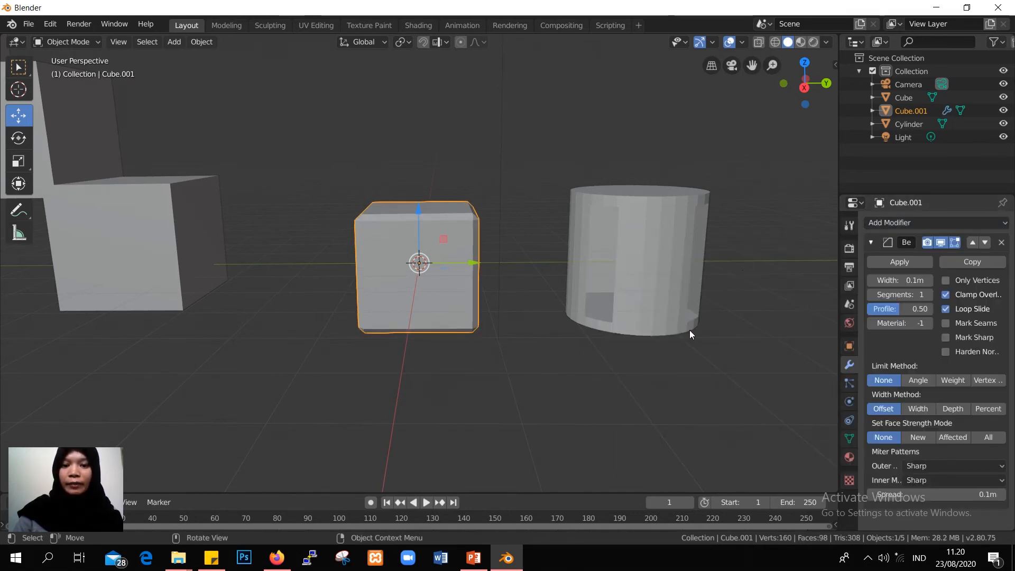
pyautogui.scroll(1, 510, 279)
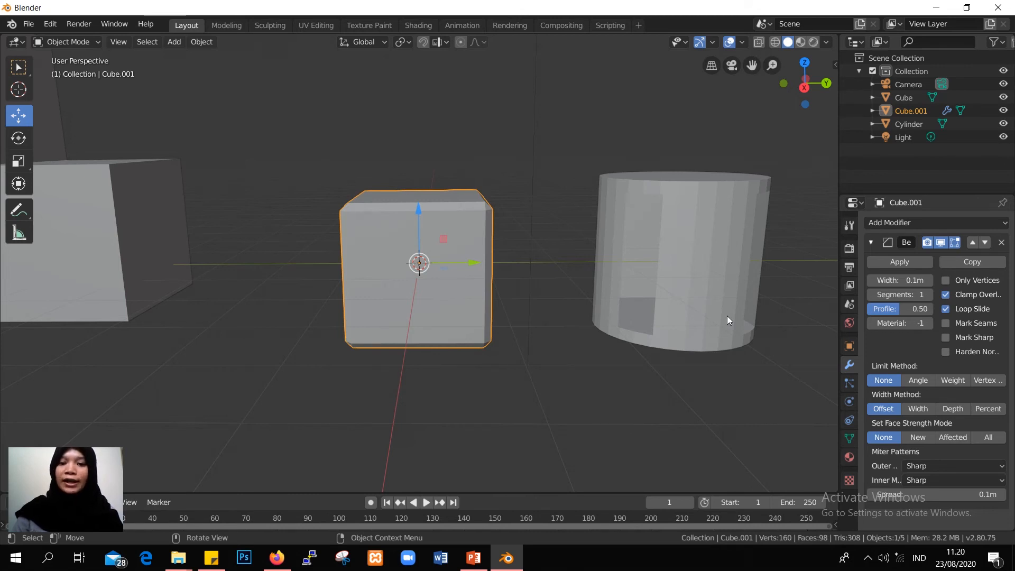
# Set the cube's bevel to 6 segments and a width of 0.25 m
pyautogui.click(928, 294)
pyautogui.click(928, 294)
pyautogui.click(928, 295)
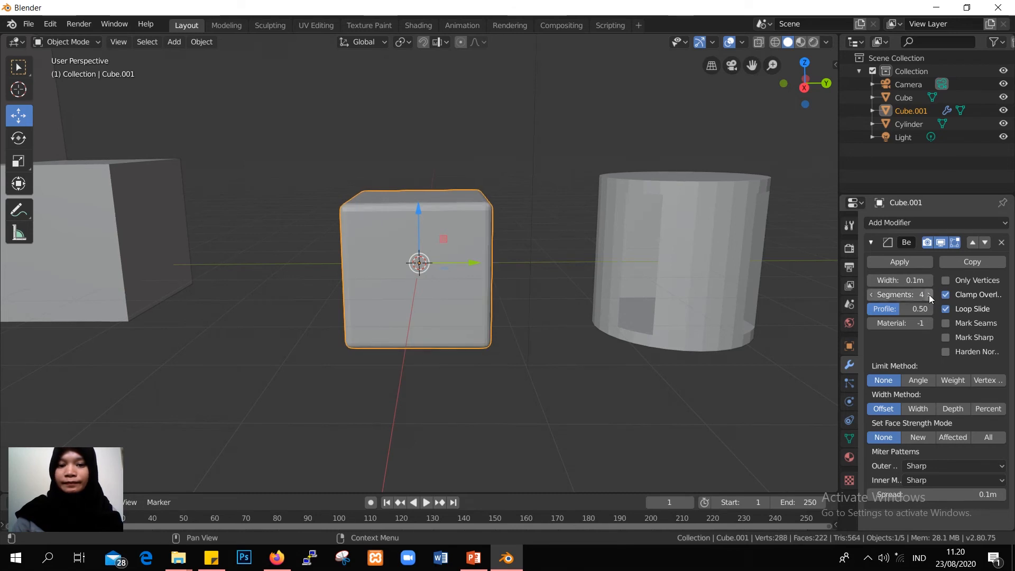
pyautogui.click(928, 295)
pyautogui.click(928, 294)
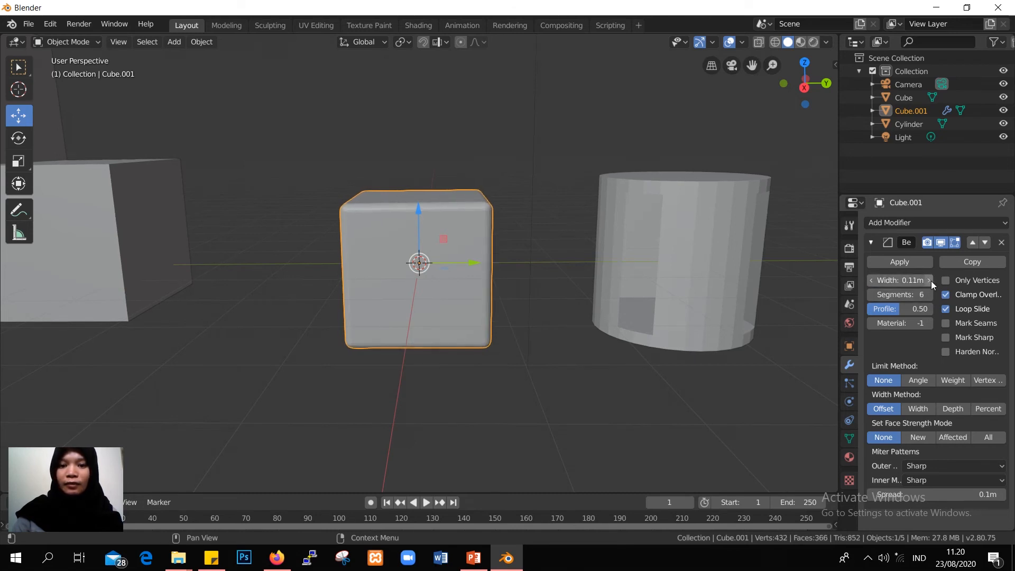
pyautogui.moveTo(931, 281); pyautogui.dragTo(967, 281)
# Examine the cube's rounded edges beside the staircase and the cut cylinder from several angles and distances
pyautogui.moveTo(254, 348)
pyautogui.mouseDown(button='middle')
pyautogui.moveTo(310, 367)
pyautogui.moveTo(303, 344)
pyautogui.moveTo(312, 358)
pyautogui.moveTo(235, 351)
pyautogui.mouseUp(button='middle')
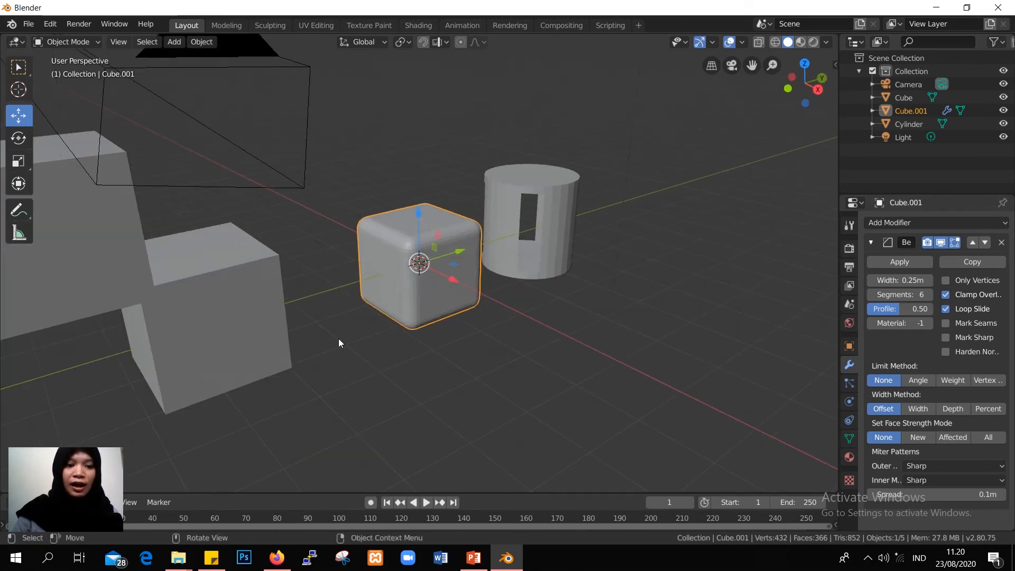
pyautogui.moveTo(340, 344); pyautogui.dragTo(177, 266, button='middle')
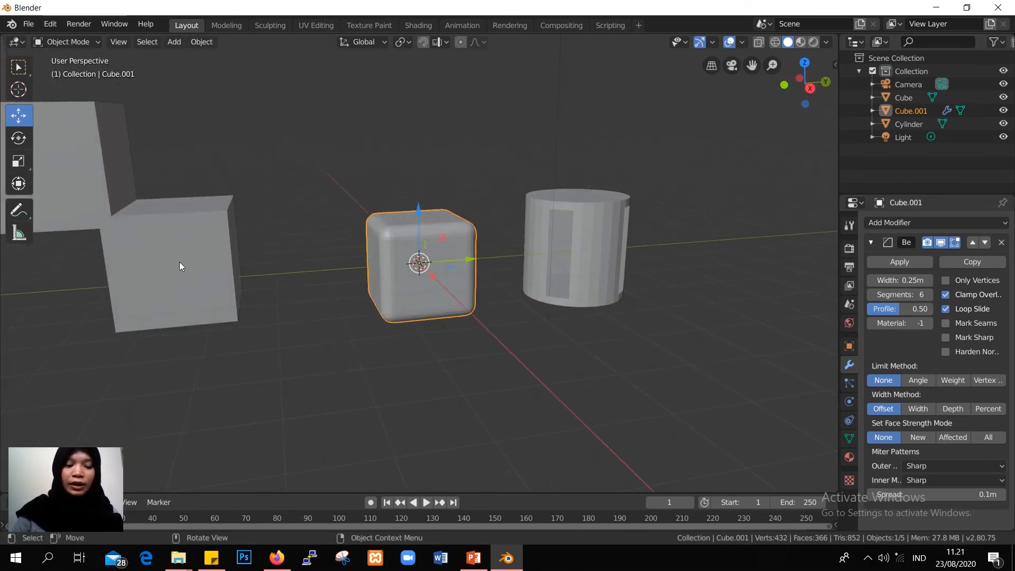
pyautogui.moveTo(474, 306); pyautogui.dragTo(423, 278, button='middle')
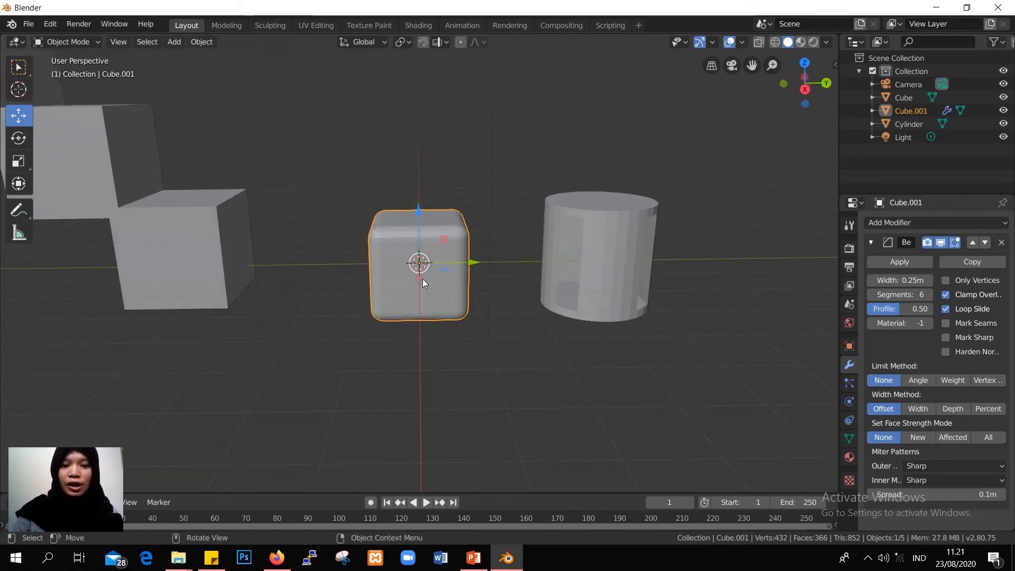
pyautogui.moveTo(534, 346)
pyautogui.mouseDown(button='middle')
pyautogui.moveTo(490, 335)
pyautogui.moveTo(539, 343)
pyautogui.mouseUp(button='middle')
pyautogui.scroll(-1, 539, 343)
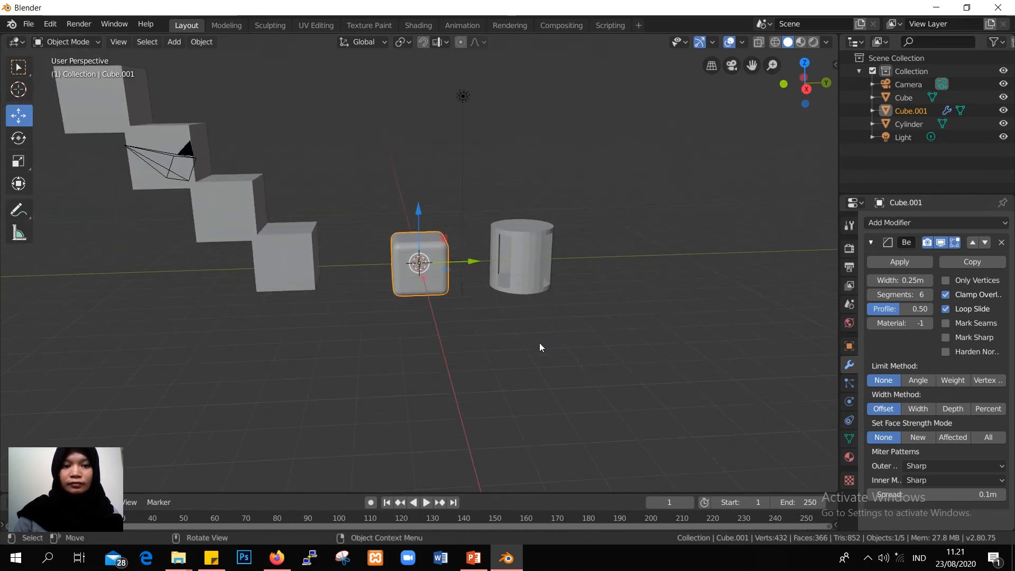
pyautogui.scroll(5, 538, 341)
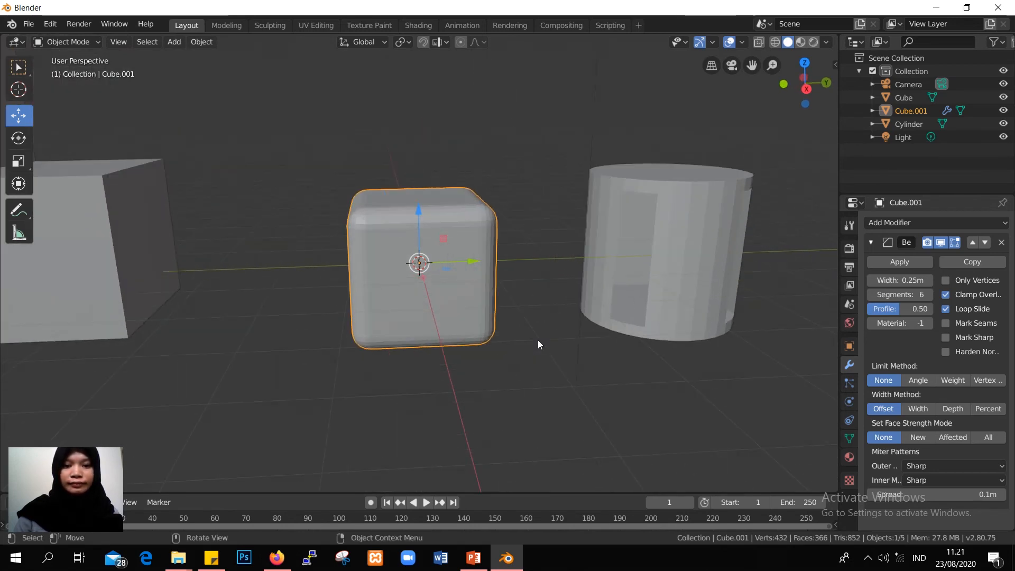
pyautogui.moveTo(538, 341); pyautogui.dragTo(518, 353, button='middle')
pyautogui.scroll(-6, 516, 352)
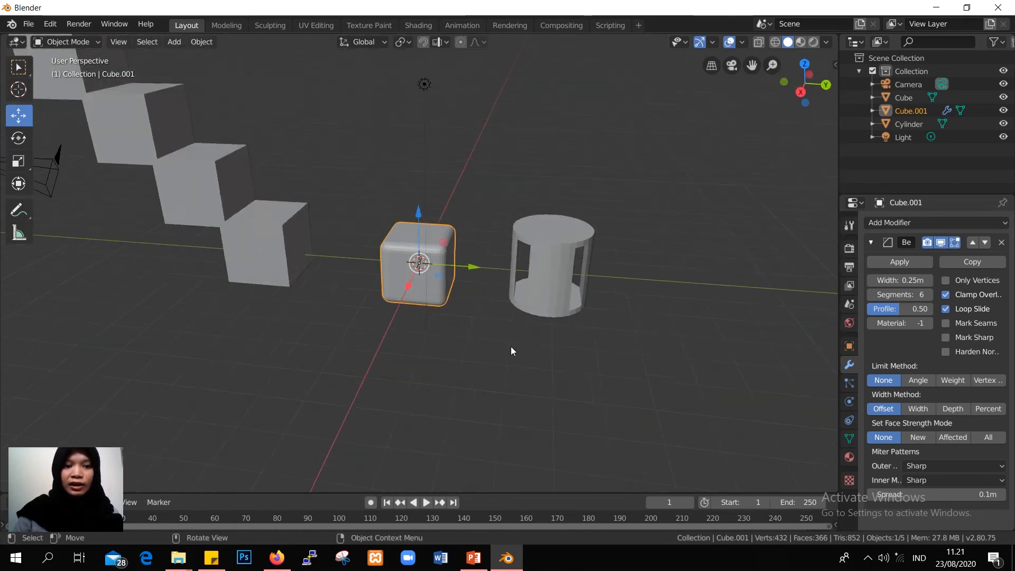
# Add a Build modifier to the staircase of cubes
pyautogui.click(281, 242)
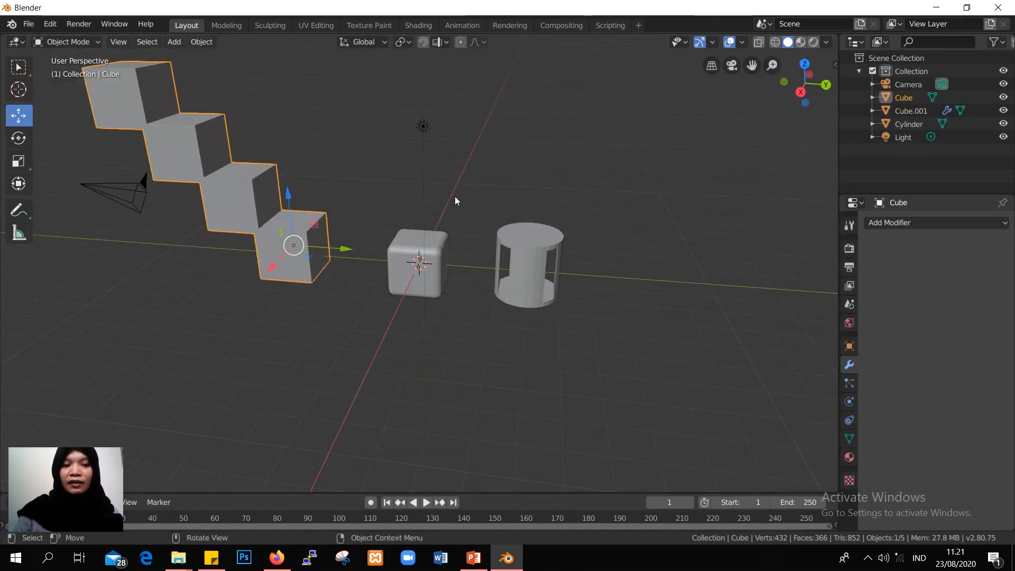
pyautogui.click(881, 224)
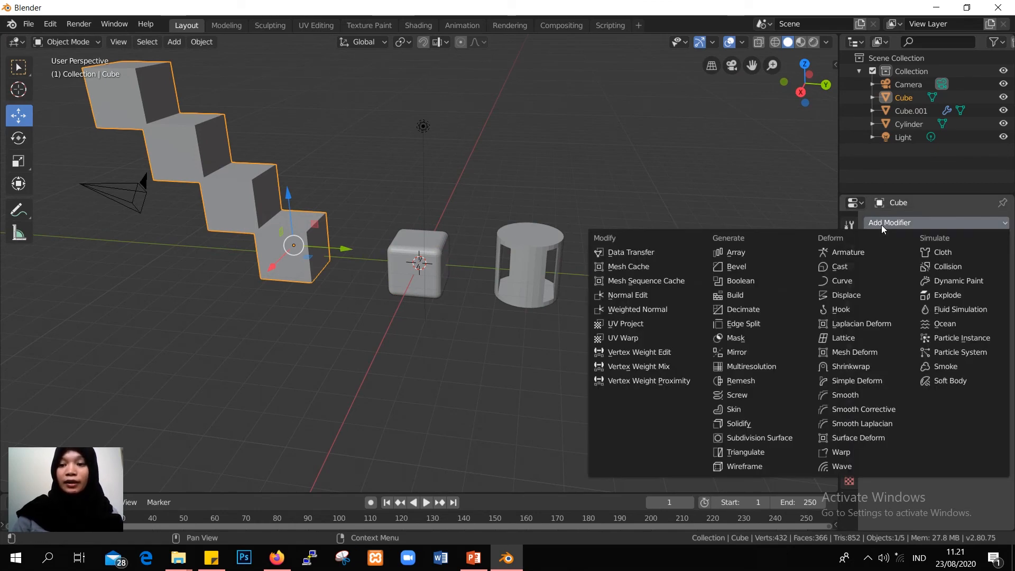
pyautogui.click(772, 294)
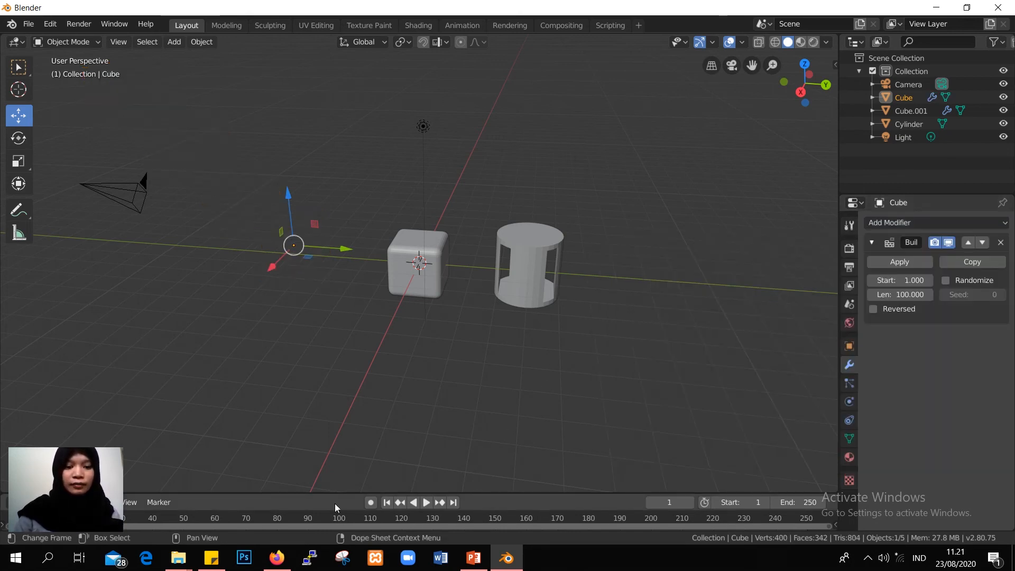
# Enlarge the timeline and play the staircase's Build animation from frame 1
pyautogui.moveTo(335, 493); pyautogui.dragTo(303, 369)
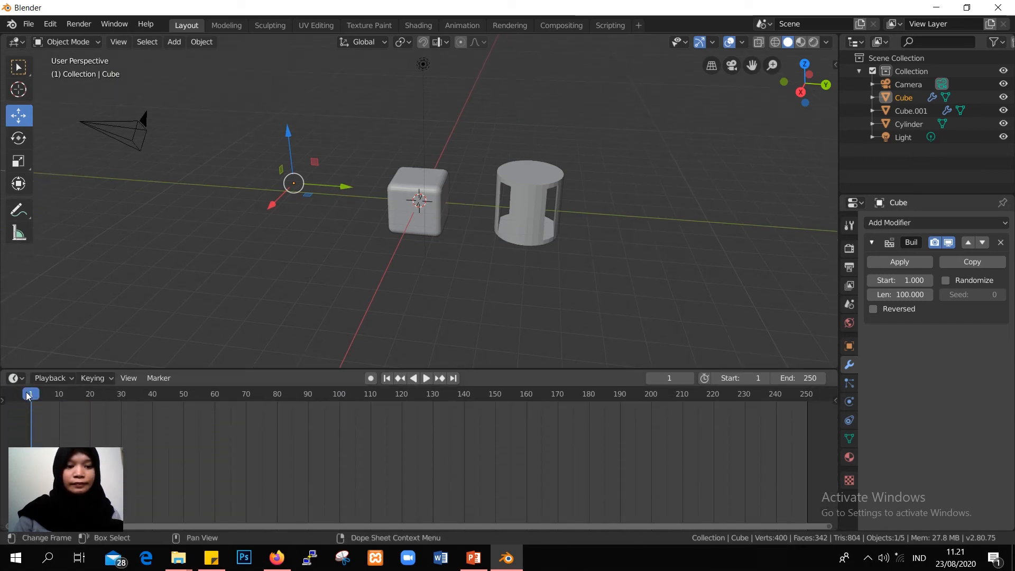
pyautogui.press('space')
pyautogui.moveTo(70, 419); pyautogui.dragTo(30, 443)
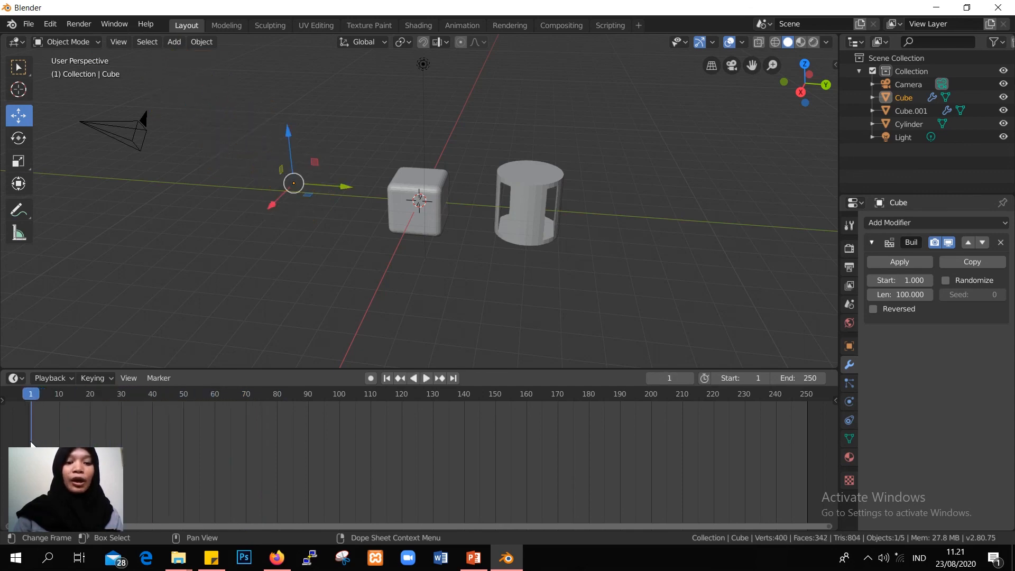
pyautogui.click(427, 379)
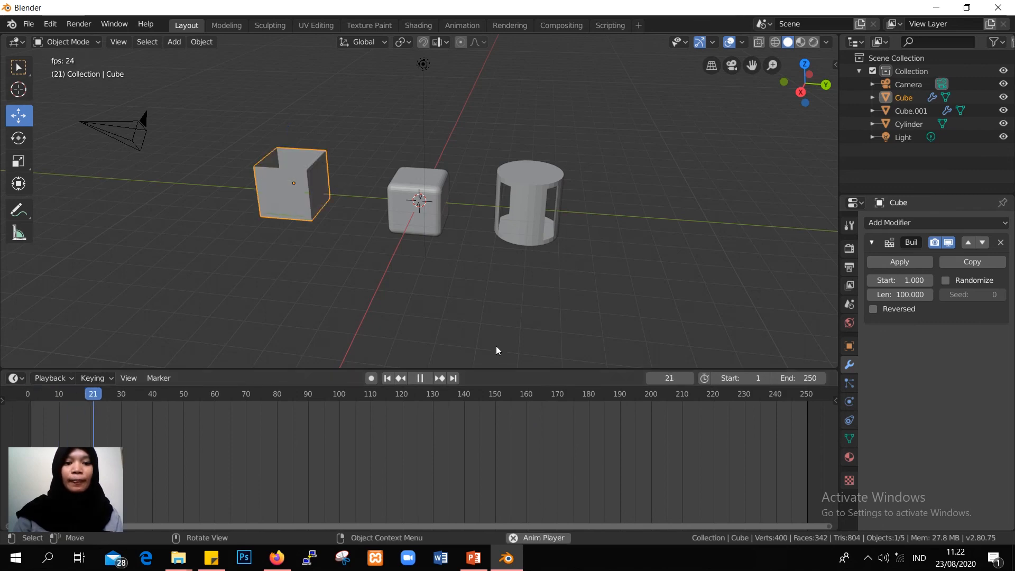
# Shrink the timeline and examine the staircase, bevelled cube and cut cylinder from different angles while the animation plays
pyautogui.moveTo(497, 369); pyautogui.dragTo(515, 505)
pyautogui.moveTo(550, 416); pyautogui.dragTo(519, 395, button='middle')
pyautogui.scroll(5, 519, 395)
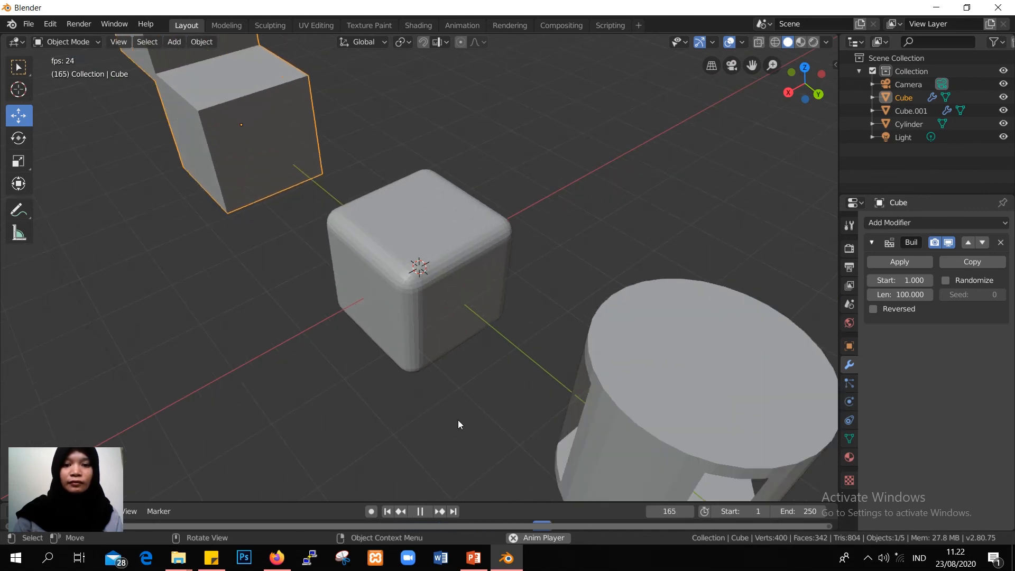
pyautogui.moveTo(458, 420); pyautogui.dragTo(523, 407, button='middle')
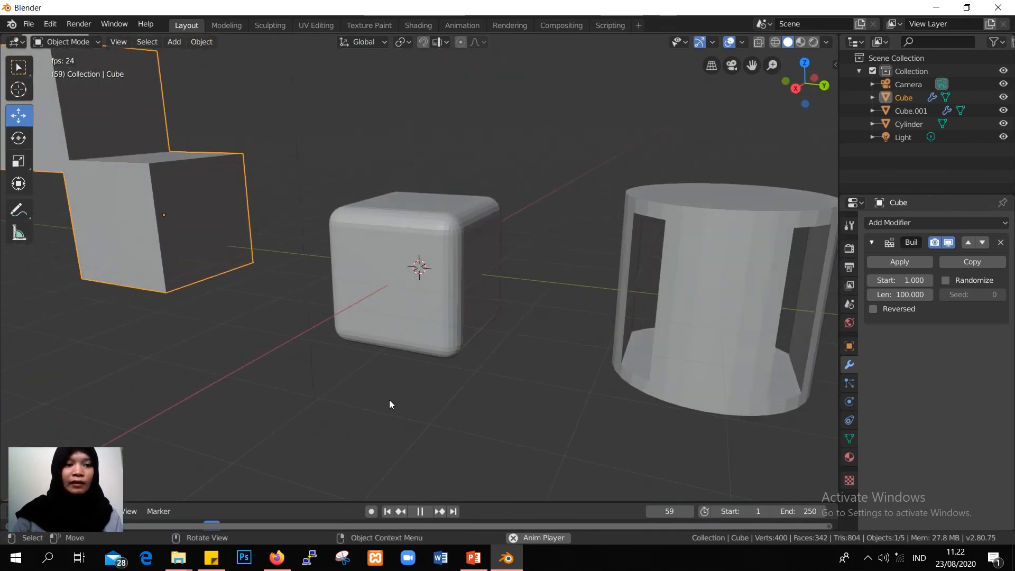
pyautogui.scroll(-2, 228, 385)
pyautogui.scroll(2, 271, 376)
pyautogui.scroll(-2, 271, 375)
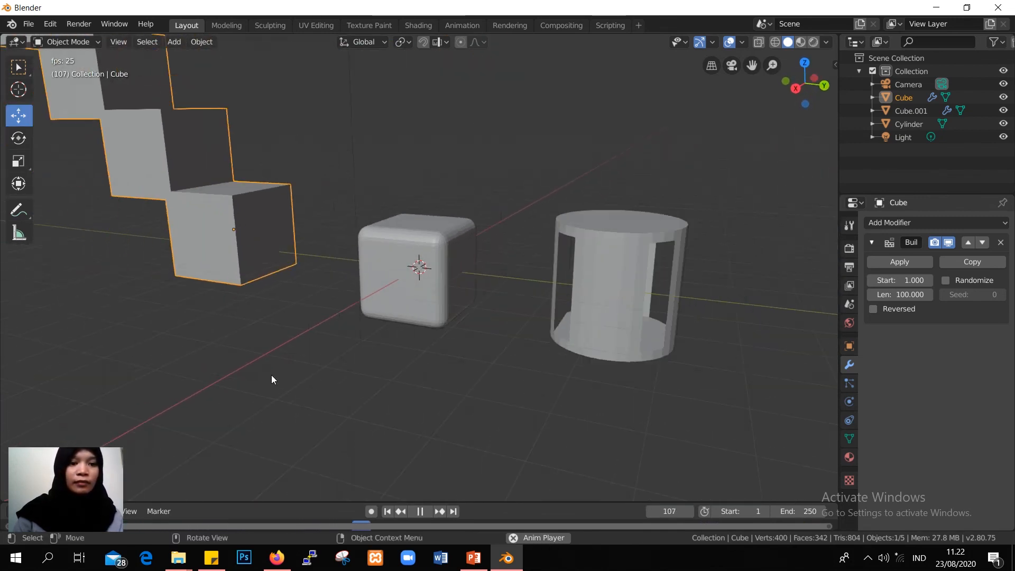